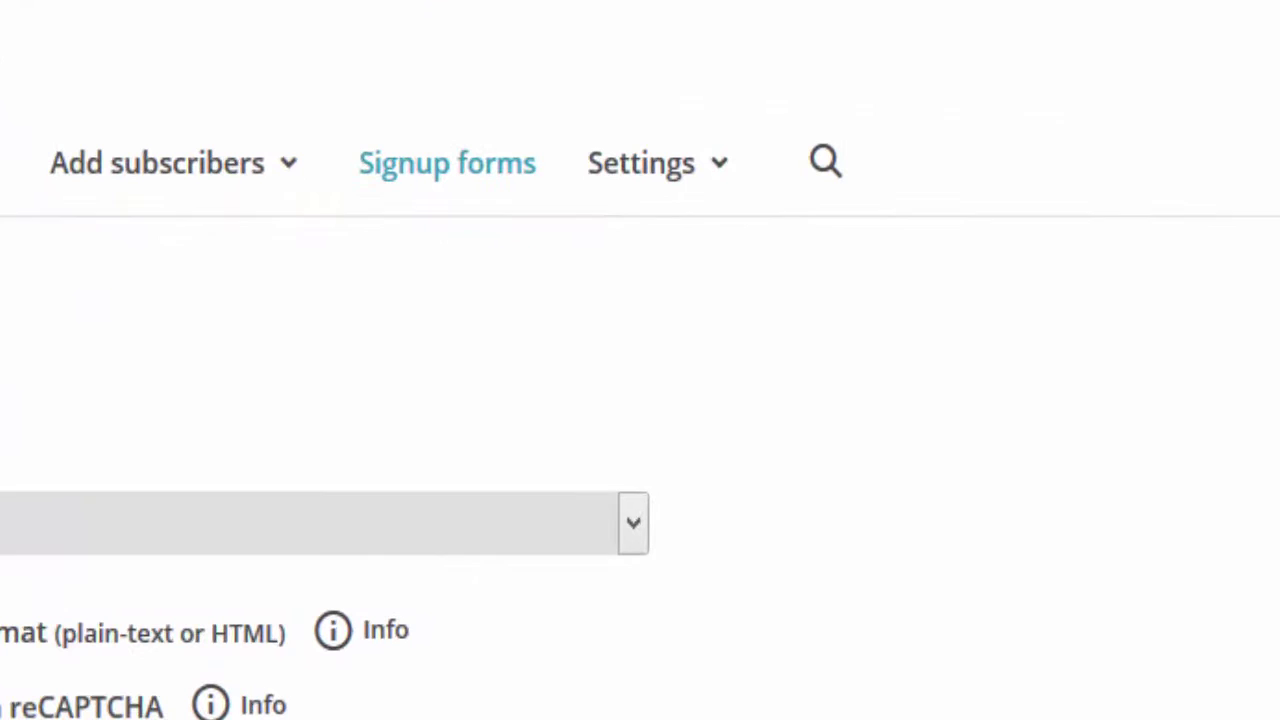
Open the list's embedded signup forms and review the Classic form's options and preview.
click(414, 167)
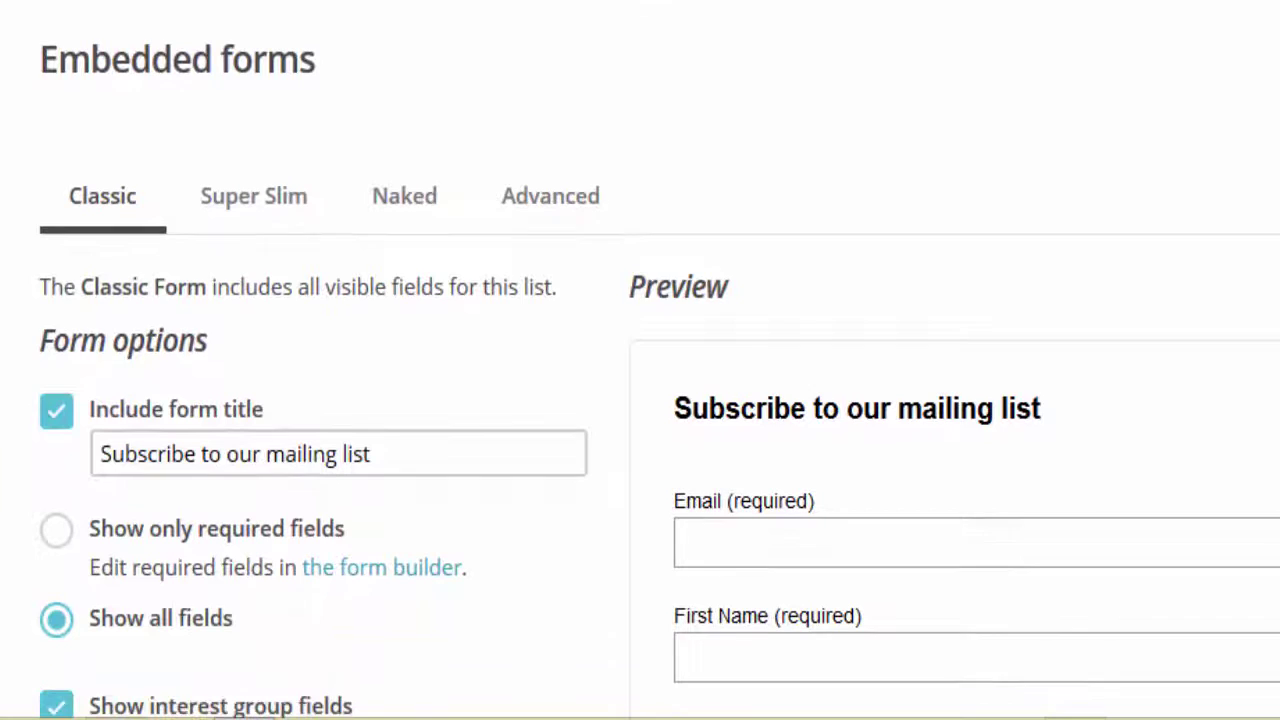
scroll(640, 400, down, 2)
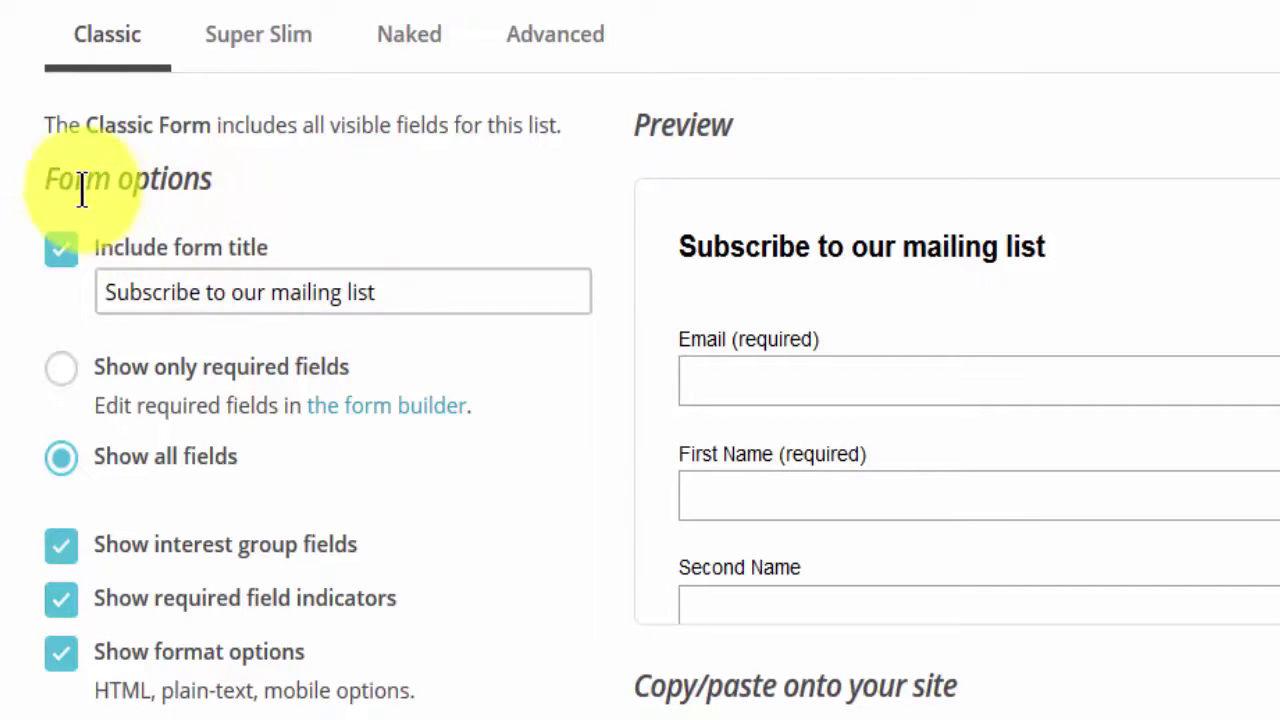
scroll(1014, 271, down, 1)
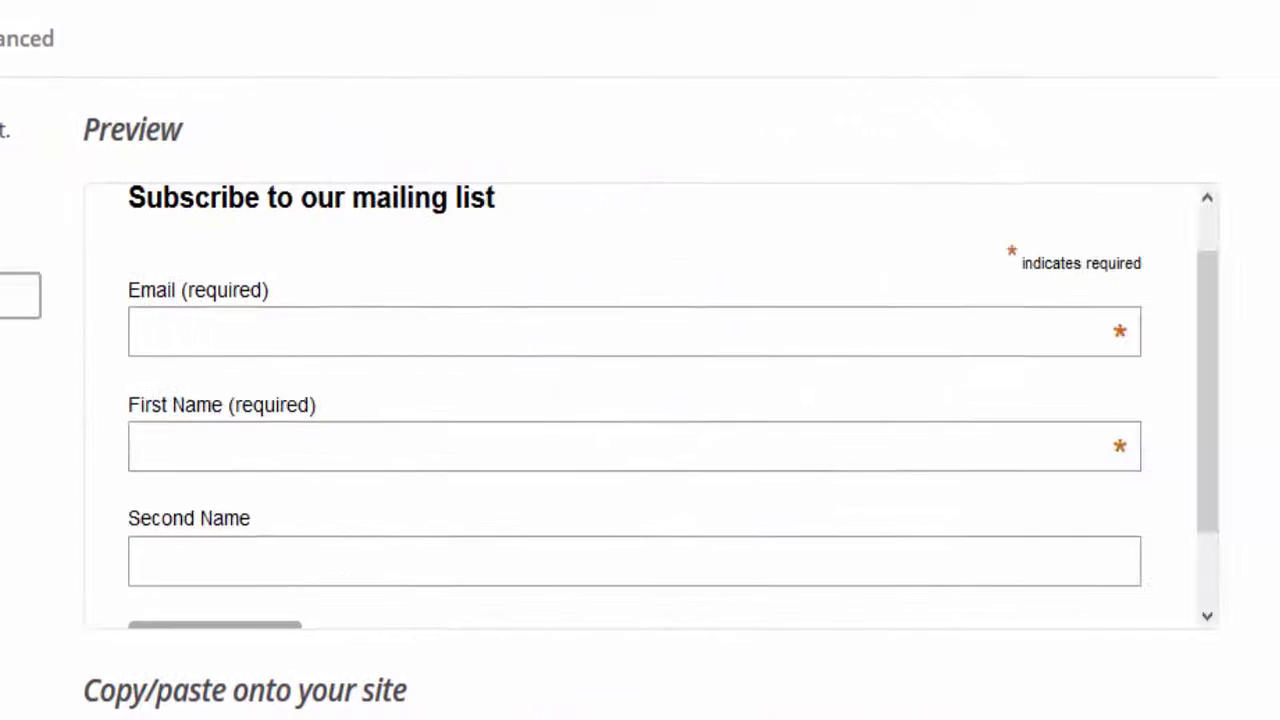
drag(1191, 289, 400, 243)
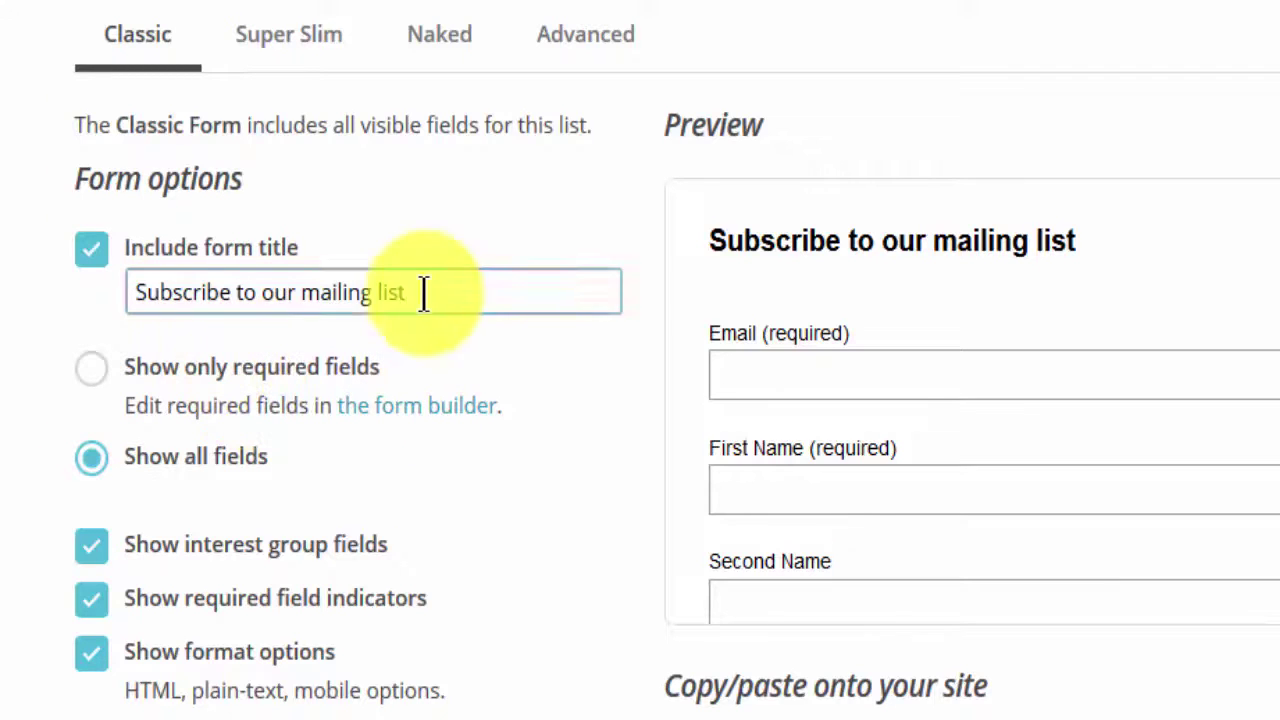
Change the form title from 'Subscribe to our mailing list' to 'Subscribe to stay informed'.
drag(471, 292, 281, 294)
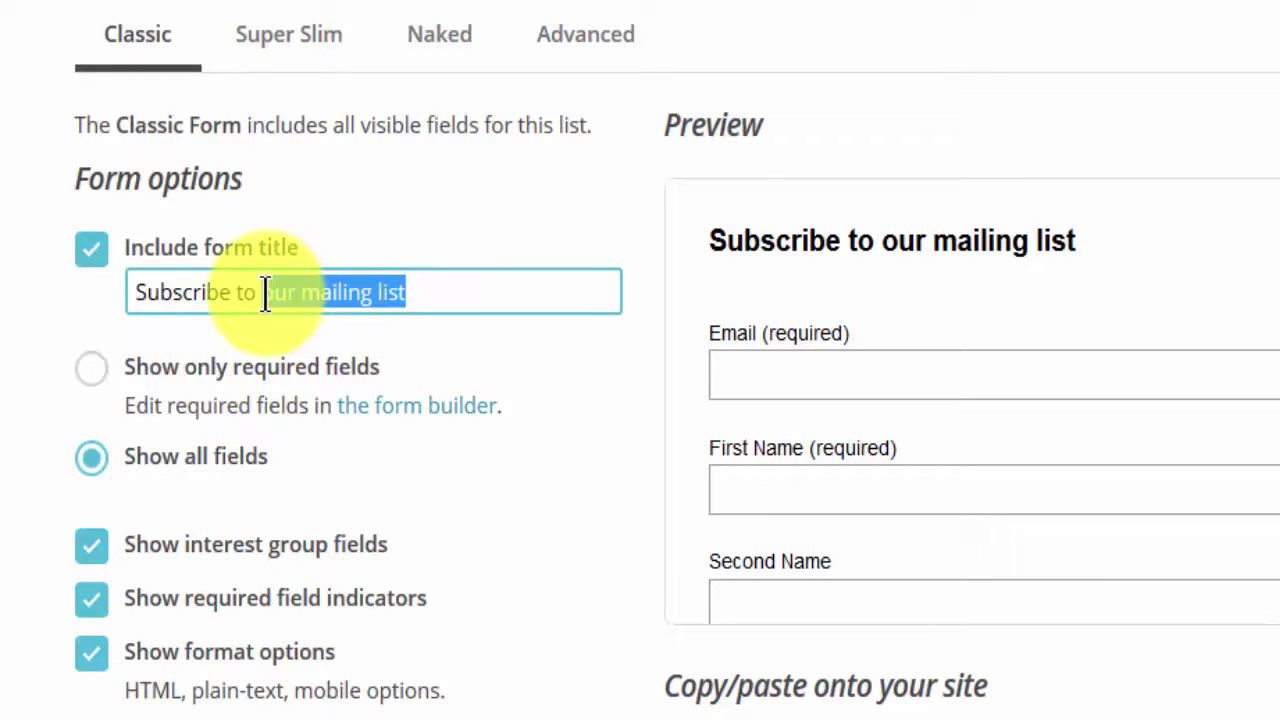
text(stay)
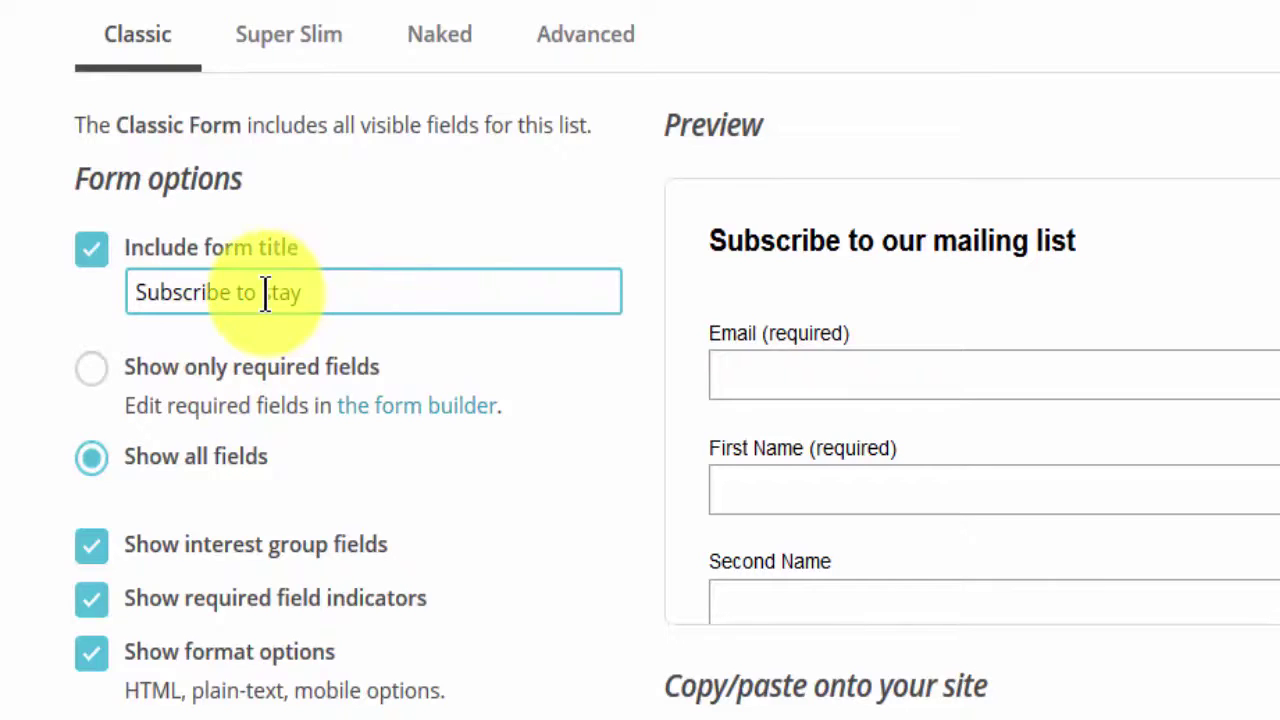
text( informed)
click(538, 346)
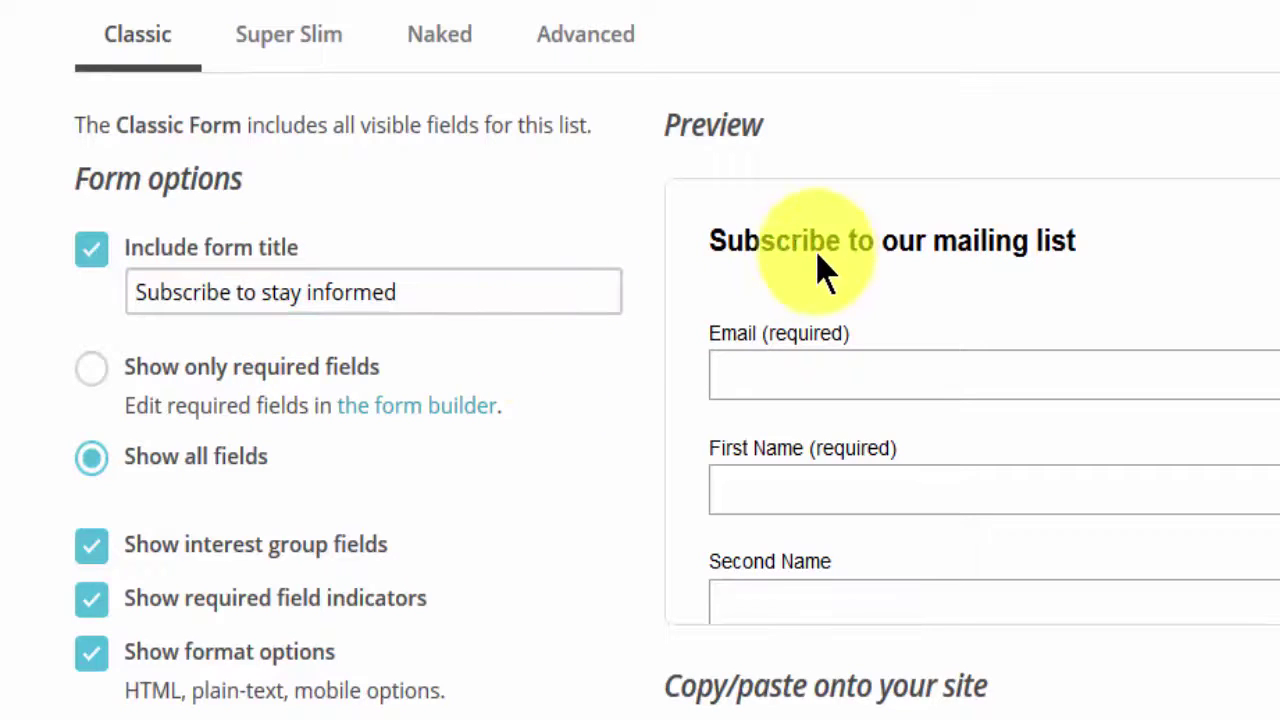
Submit the empty preview form to see its required-field errors.
scroll(497, 383, down, 3)
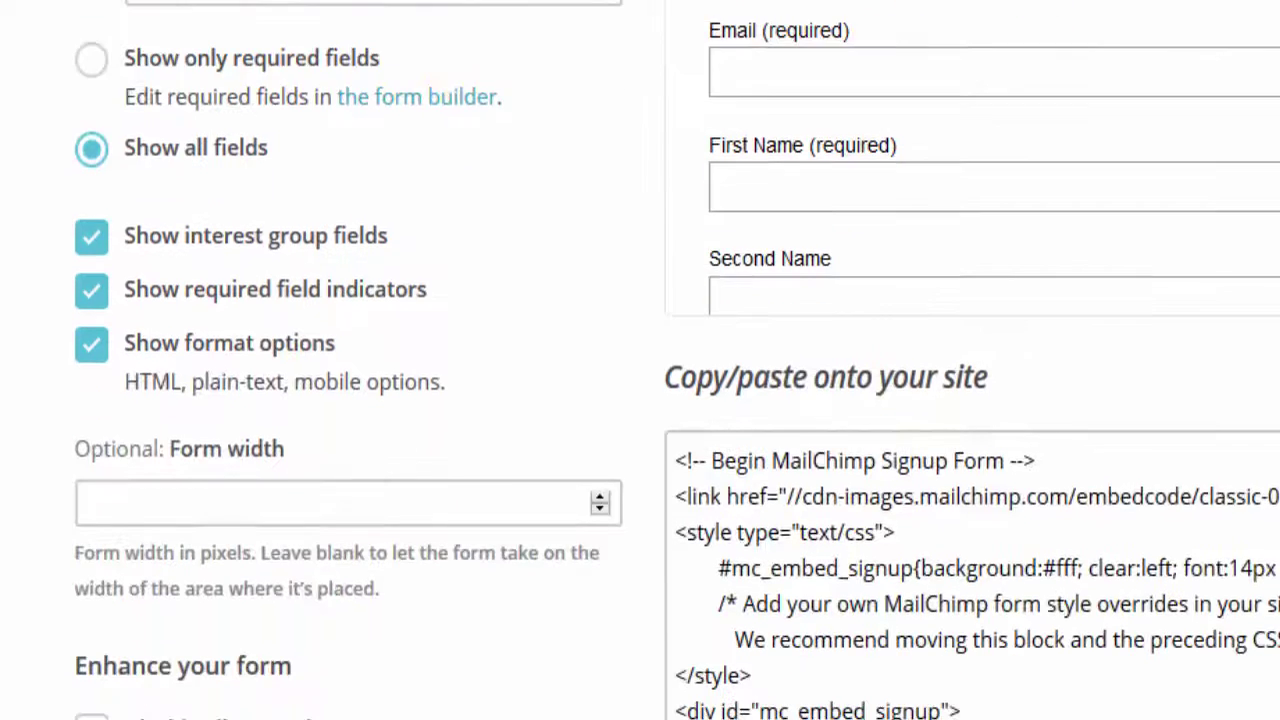
scroll(677, 366, down, 1)
scroll(523, 246, down, 2)
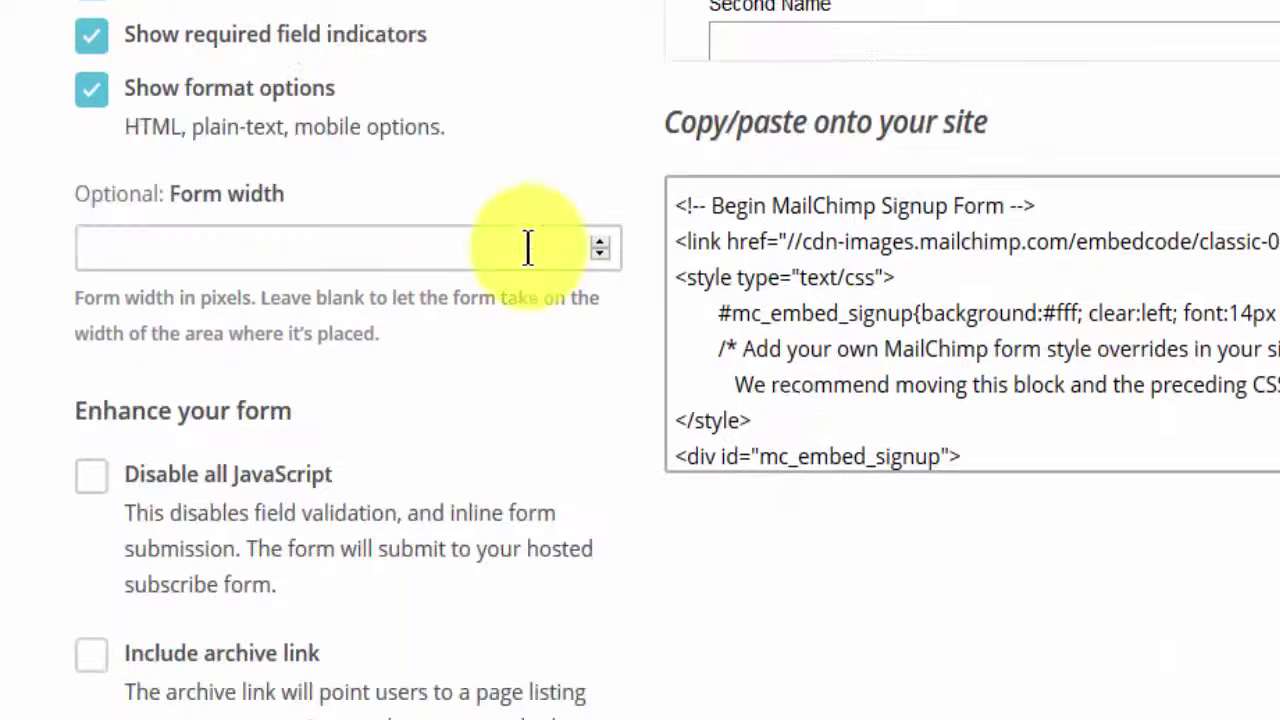
click(506, 253)
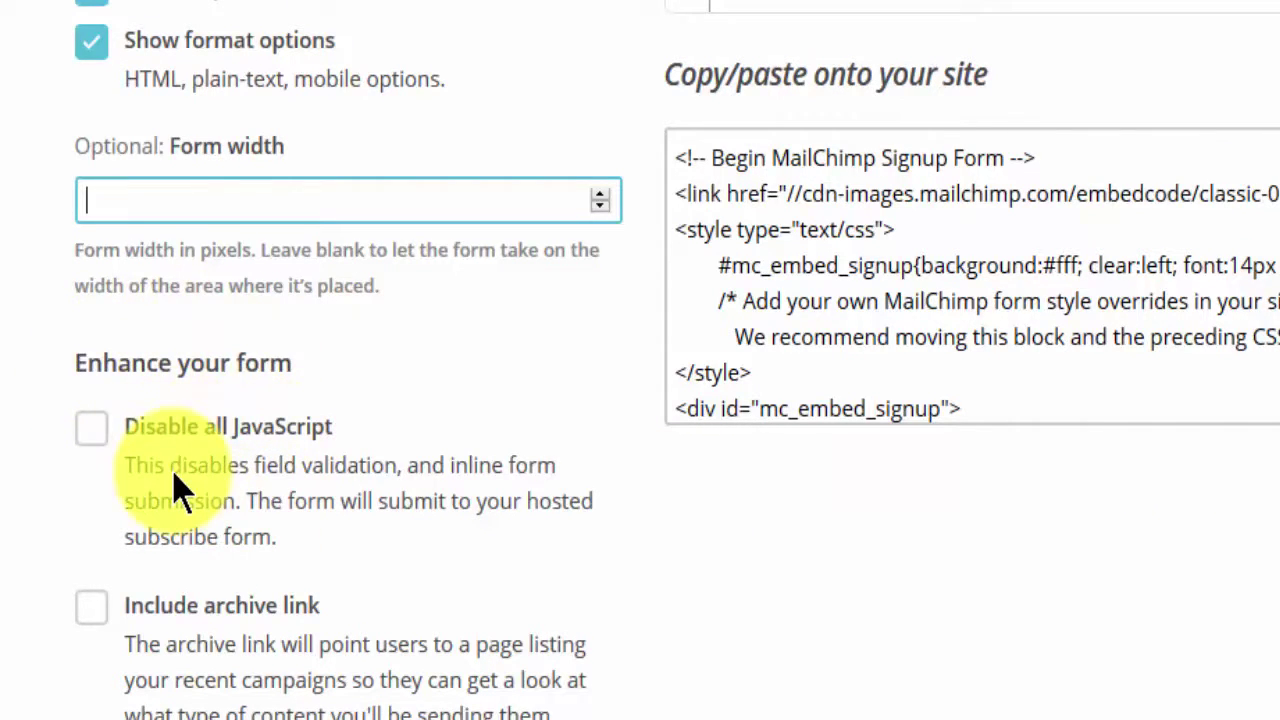
drag(1251, 234, 1250, 400)
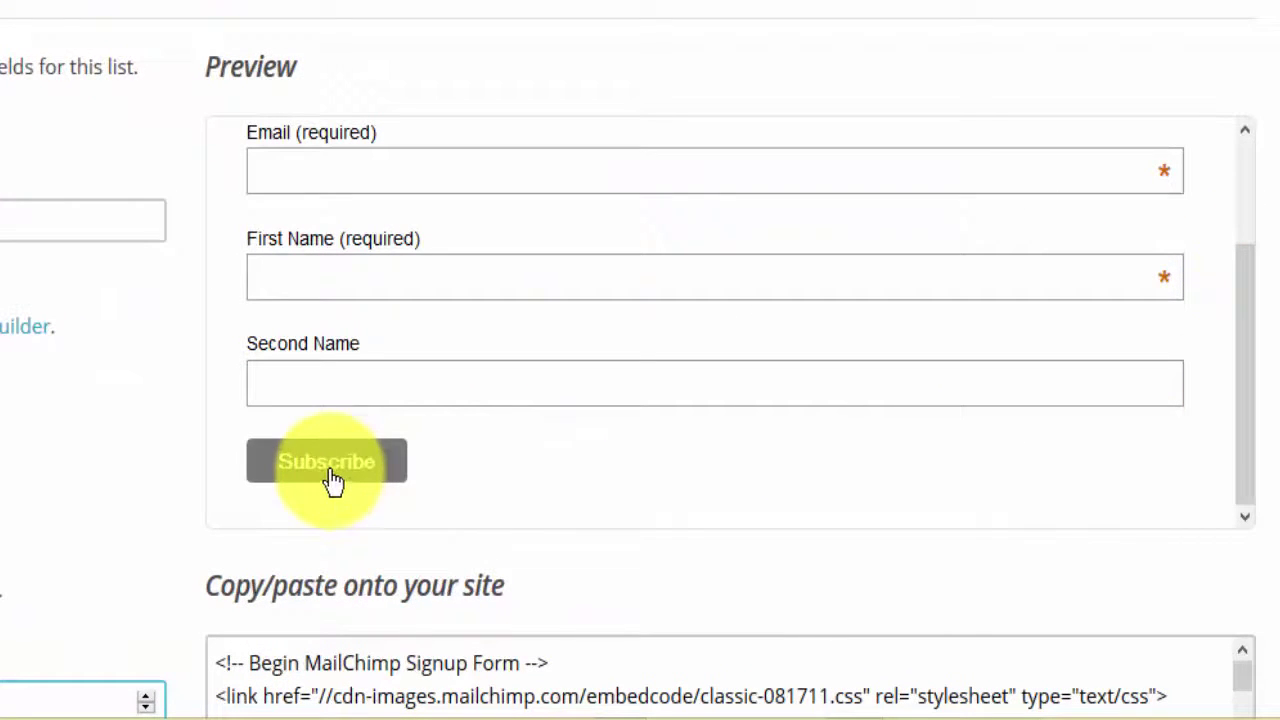
click(378, 476)
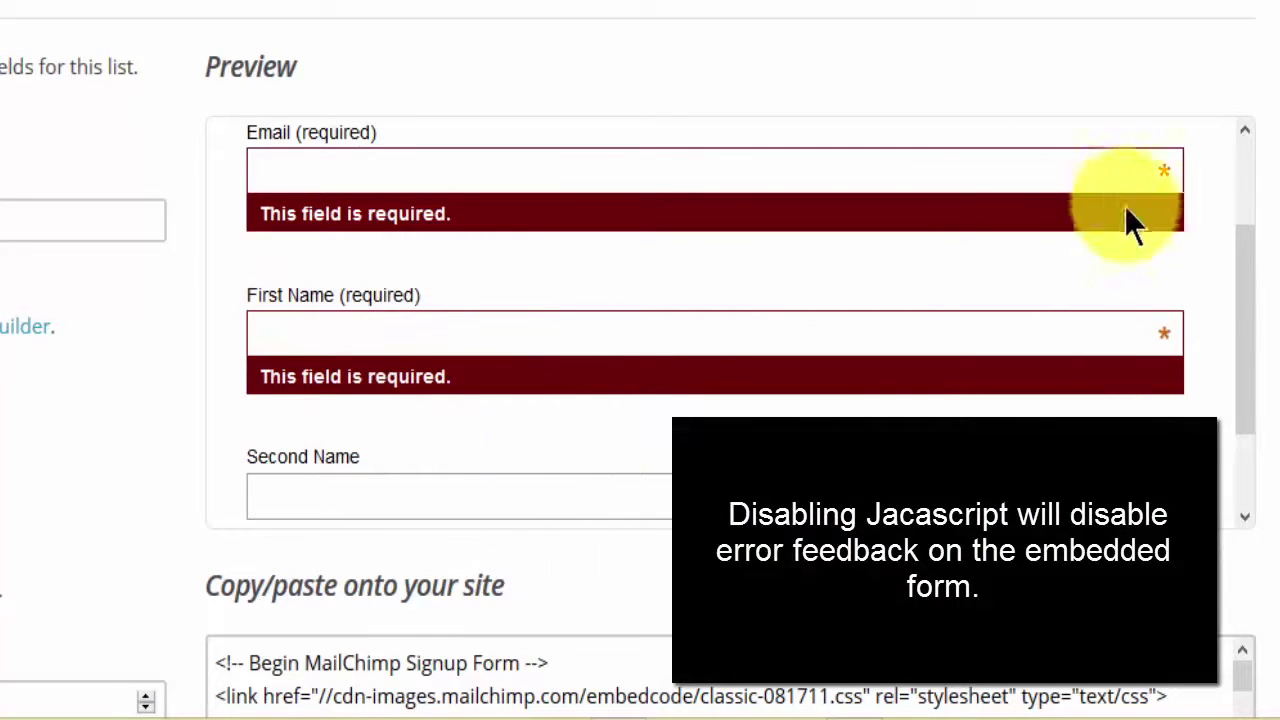
drag(1250, 280, 1249, 414)
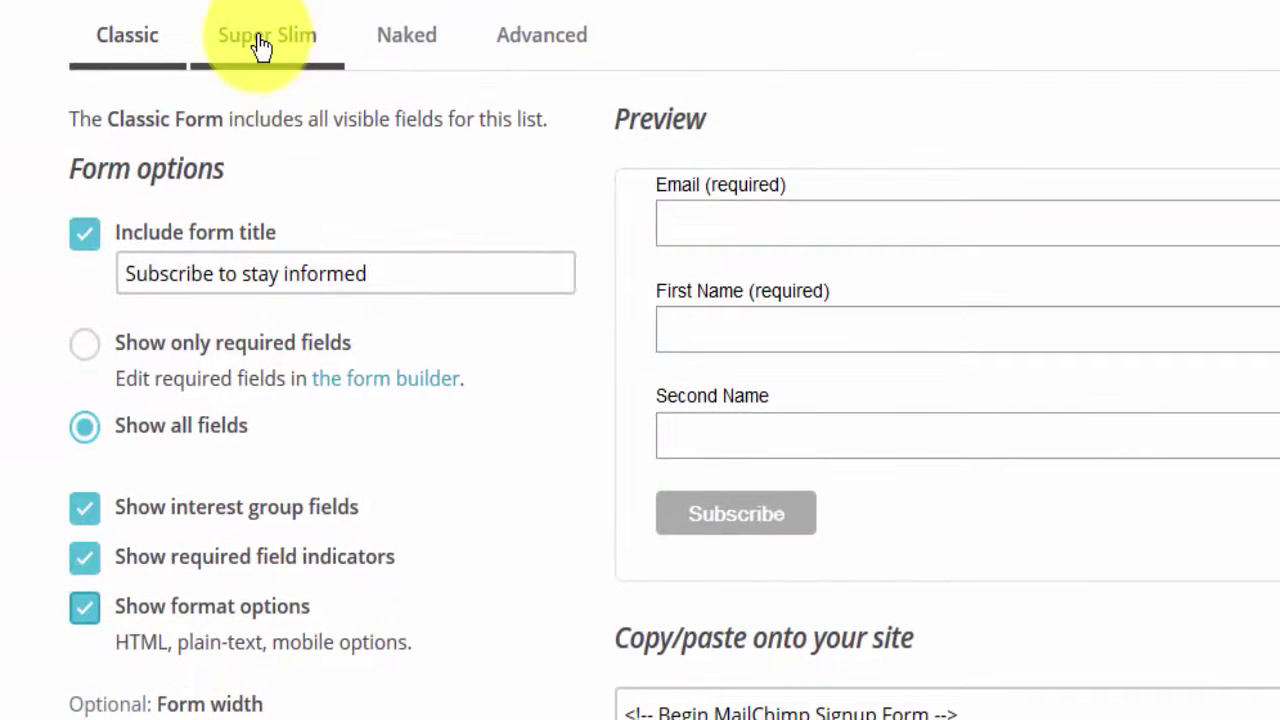
Switch to the Super Slim variant and try its email-only preview field.
click(267, 56)
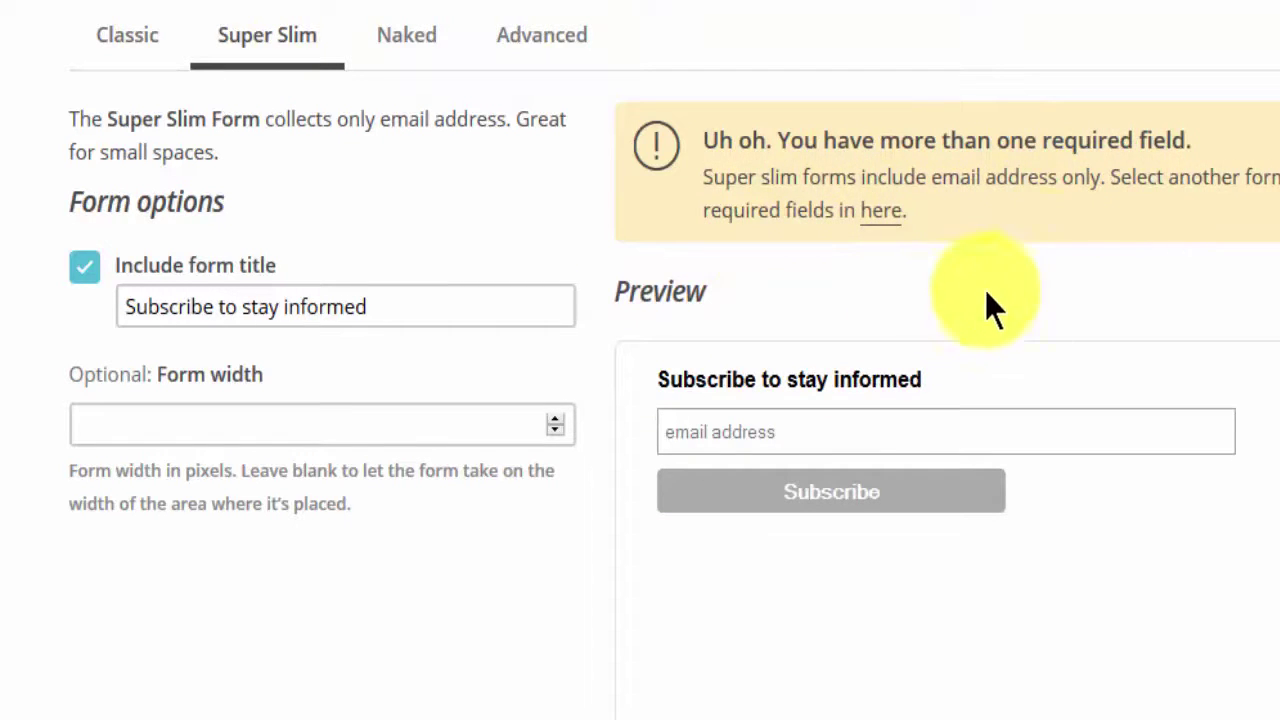
click(832, 440)
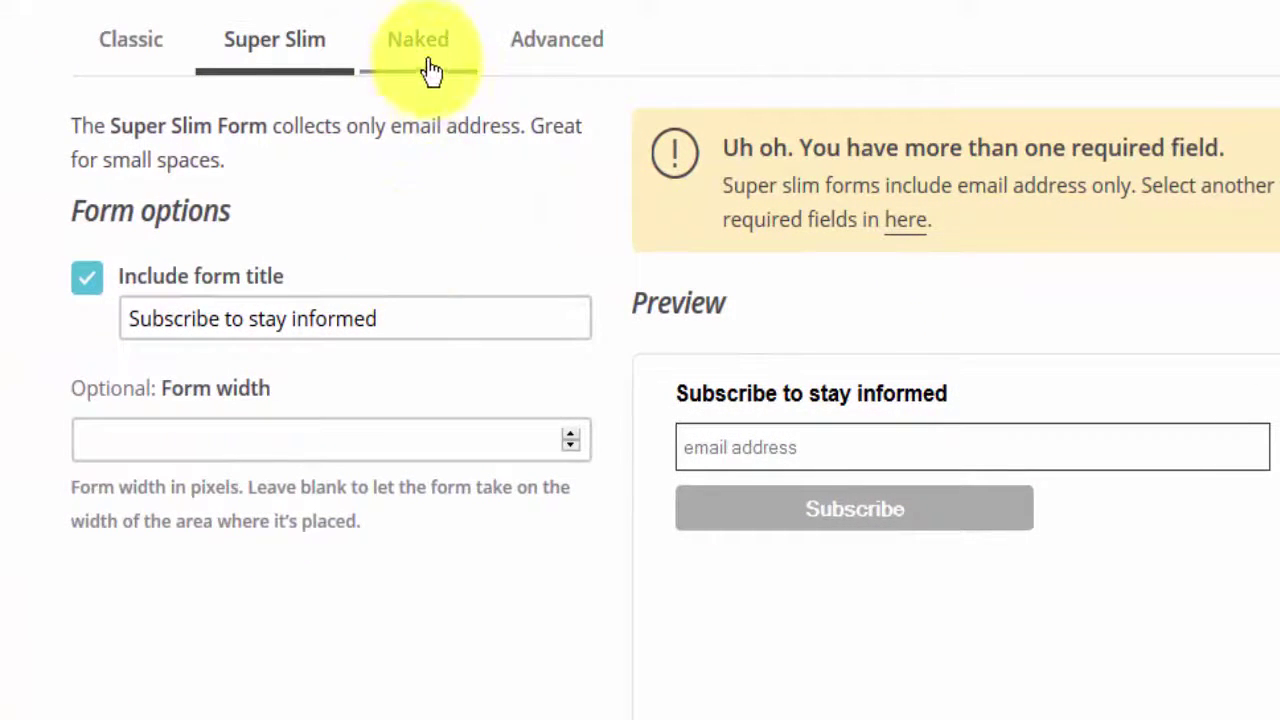
Preview the unstyled Naked variant, trying its First Name and Second Name fields.
click(422, 56)
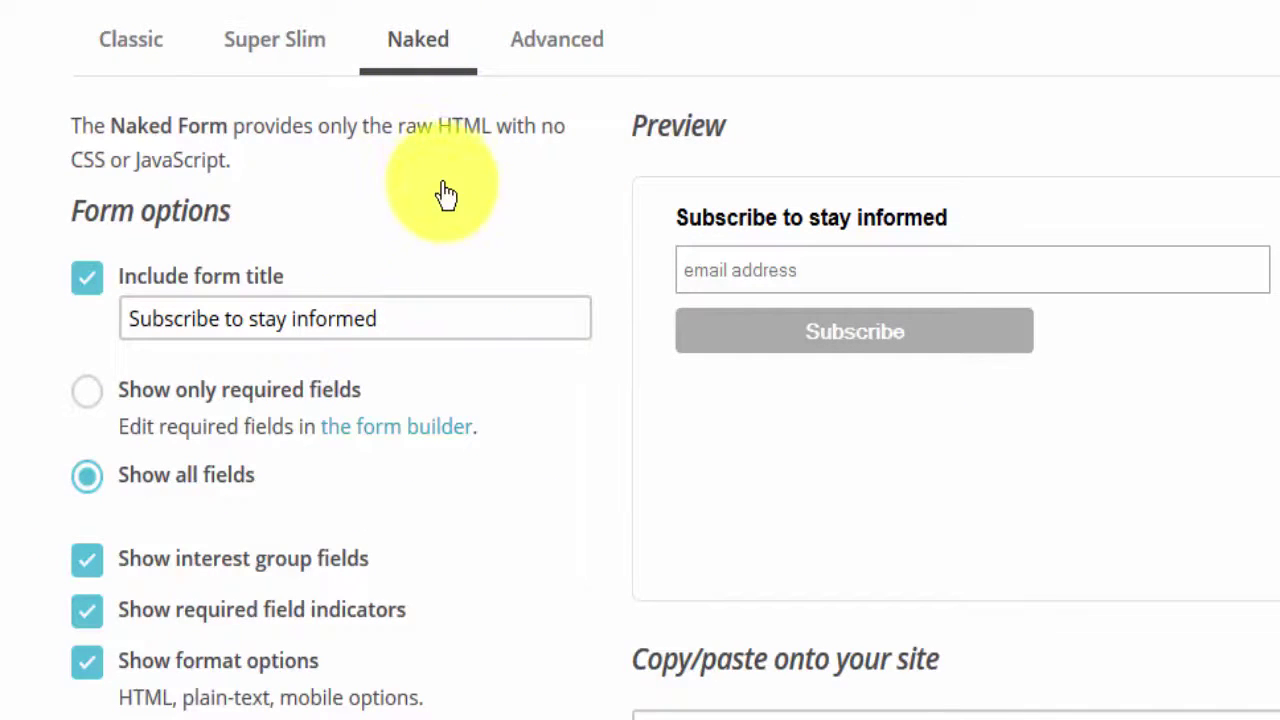
click(880, 351)
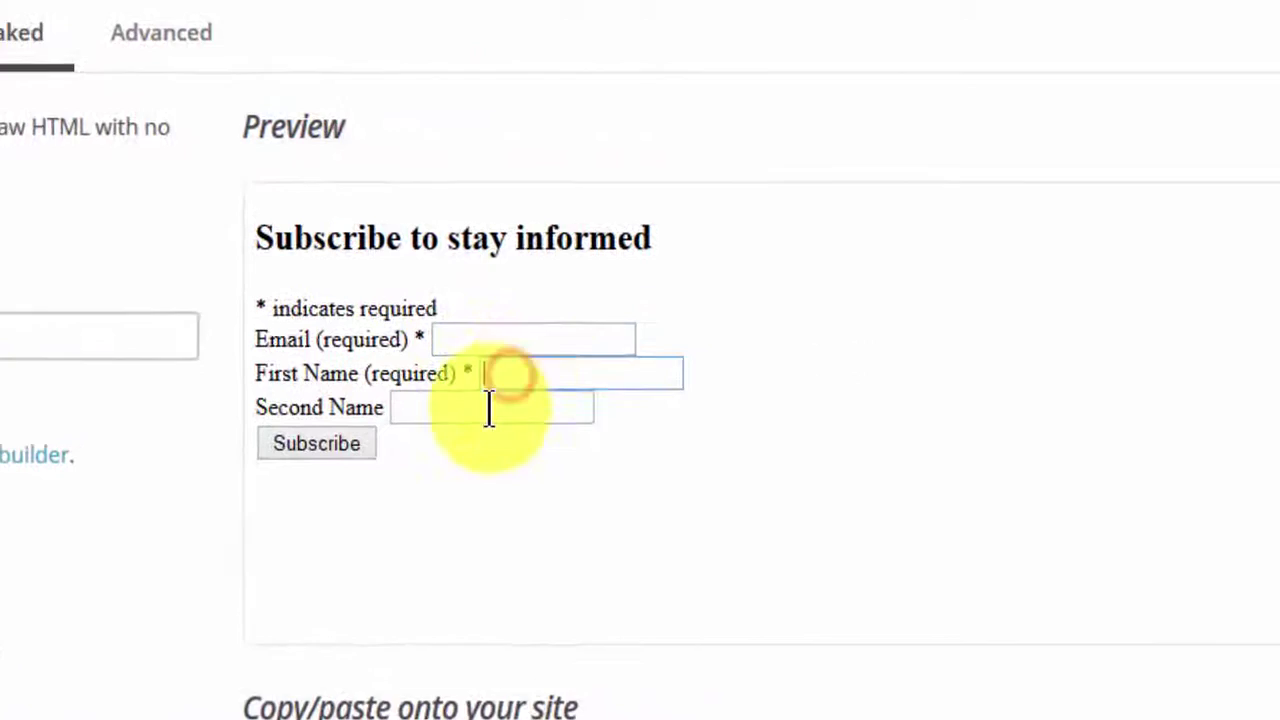
click(849, 390)
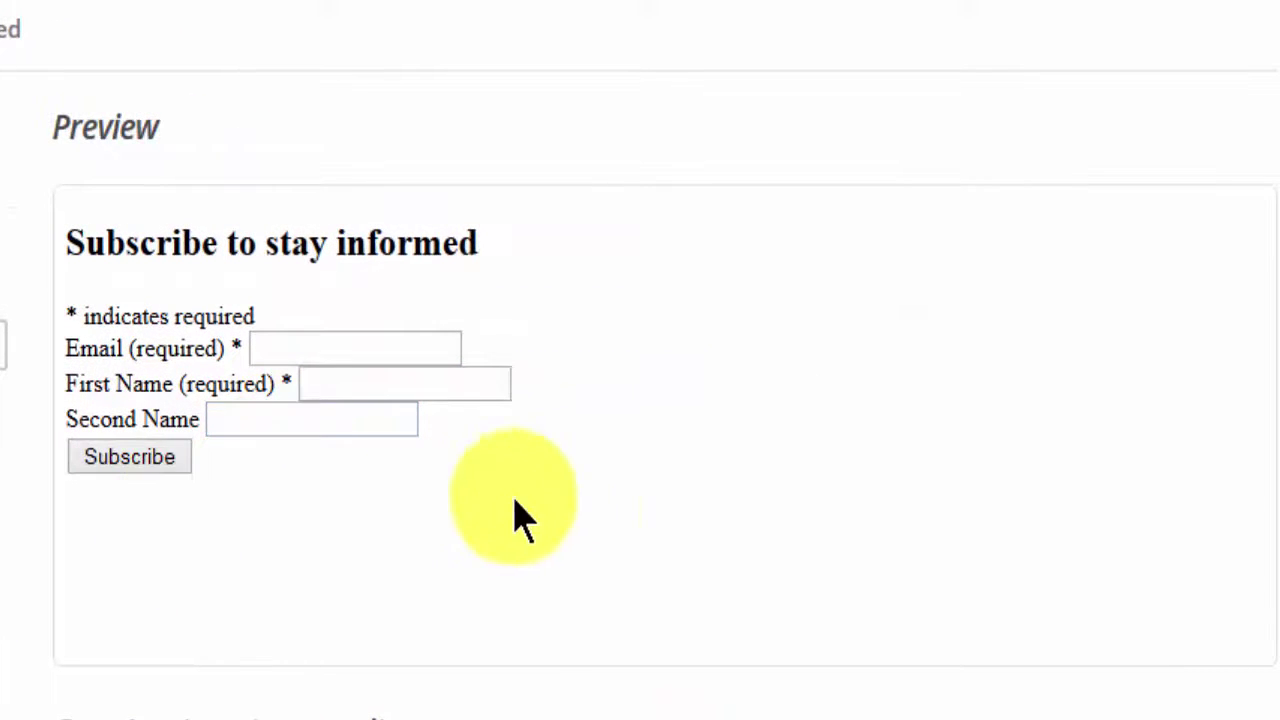
scroll(640, 400, down, 5)
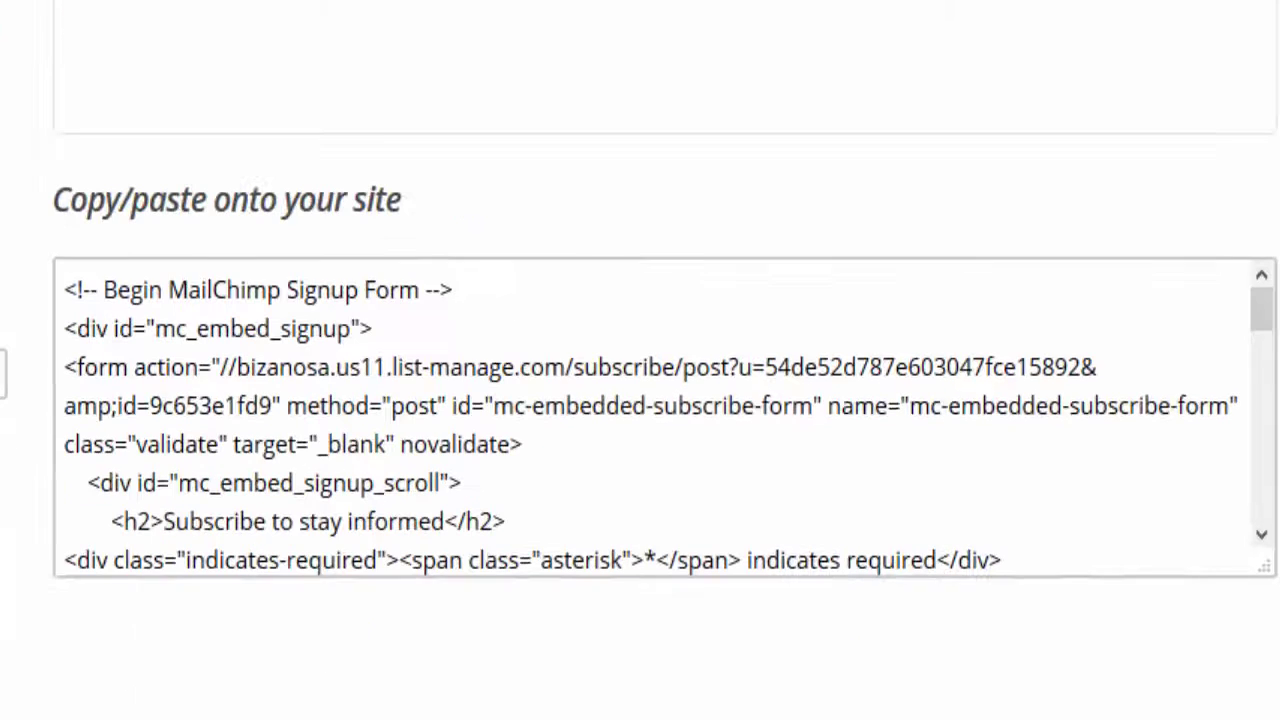
scroll(640, 400, up, 5)
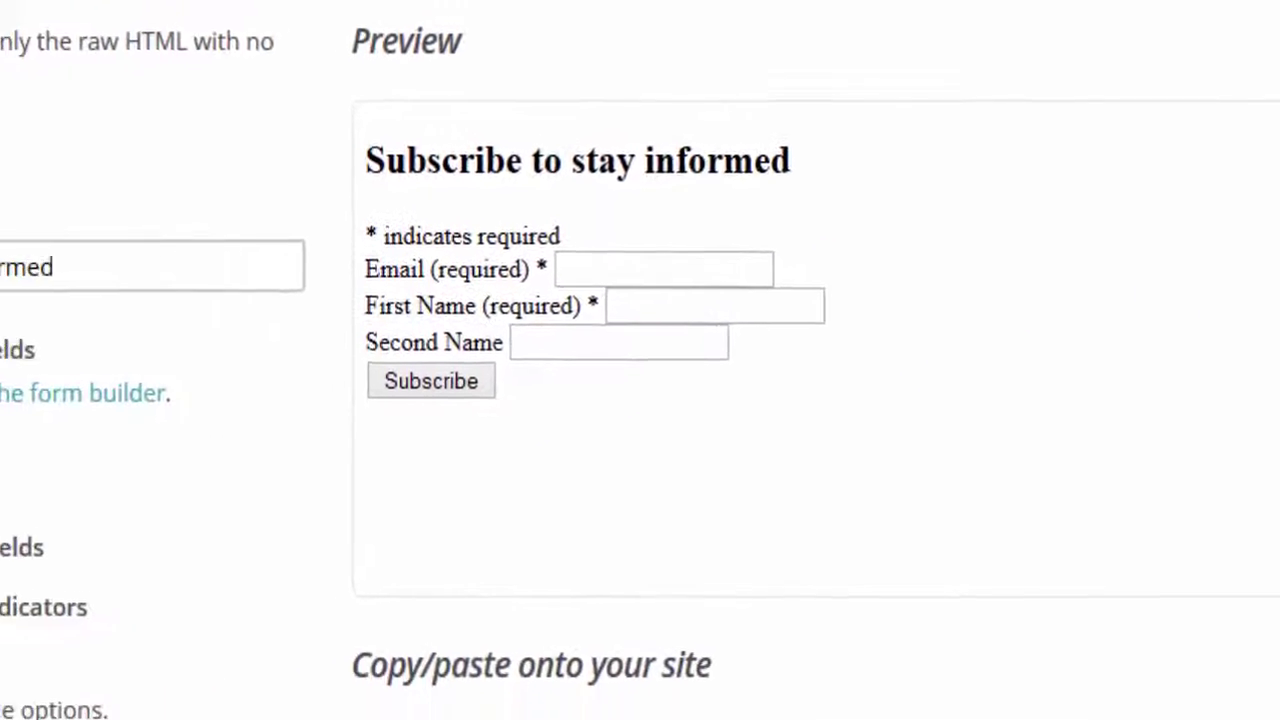
View the Advanced options, scrolling through the Custom CSS, Hidden fields and API sections.
click(432, 378)
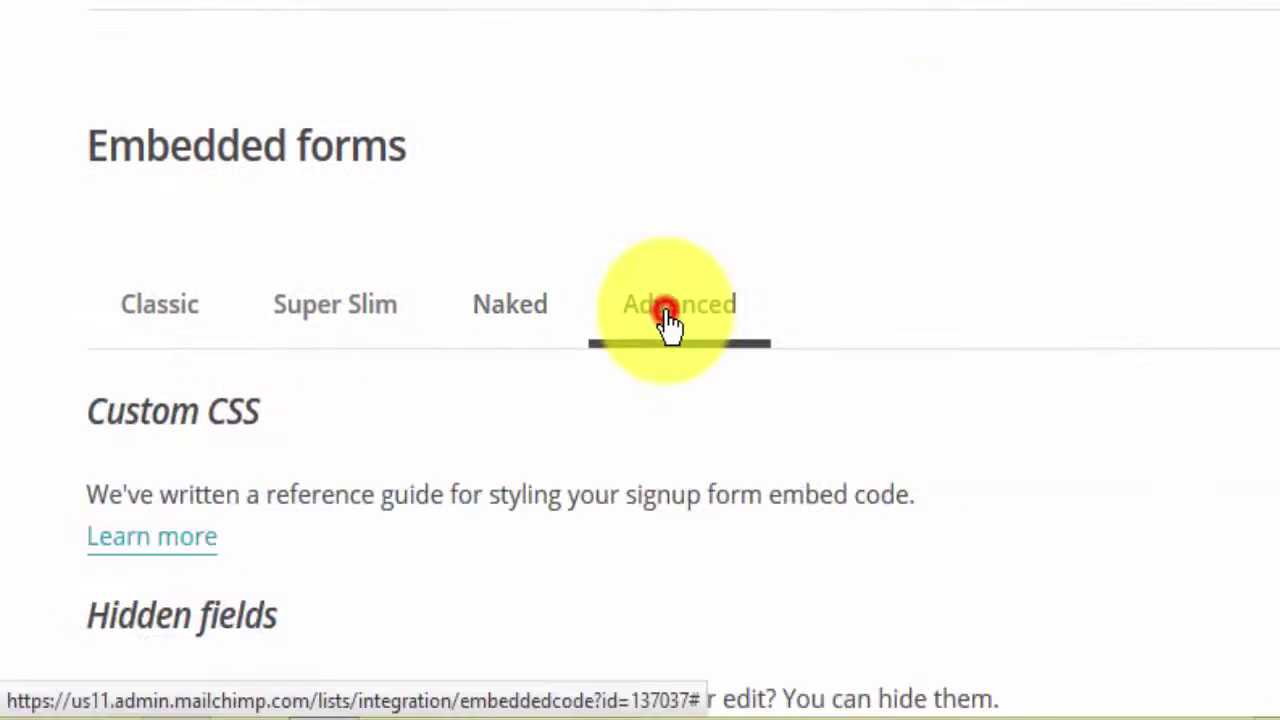
scroll(840, 270, down, 3)
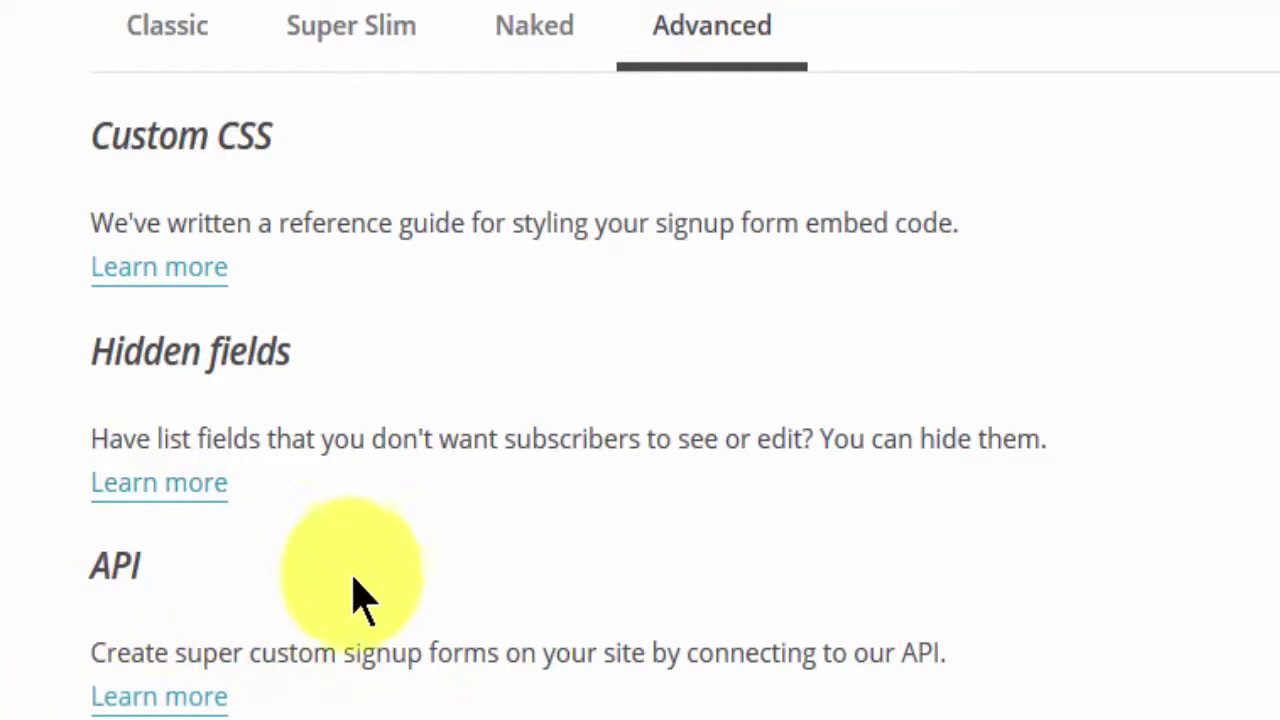
scroll(457, 543, up, 2)
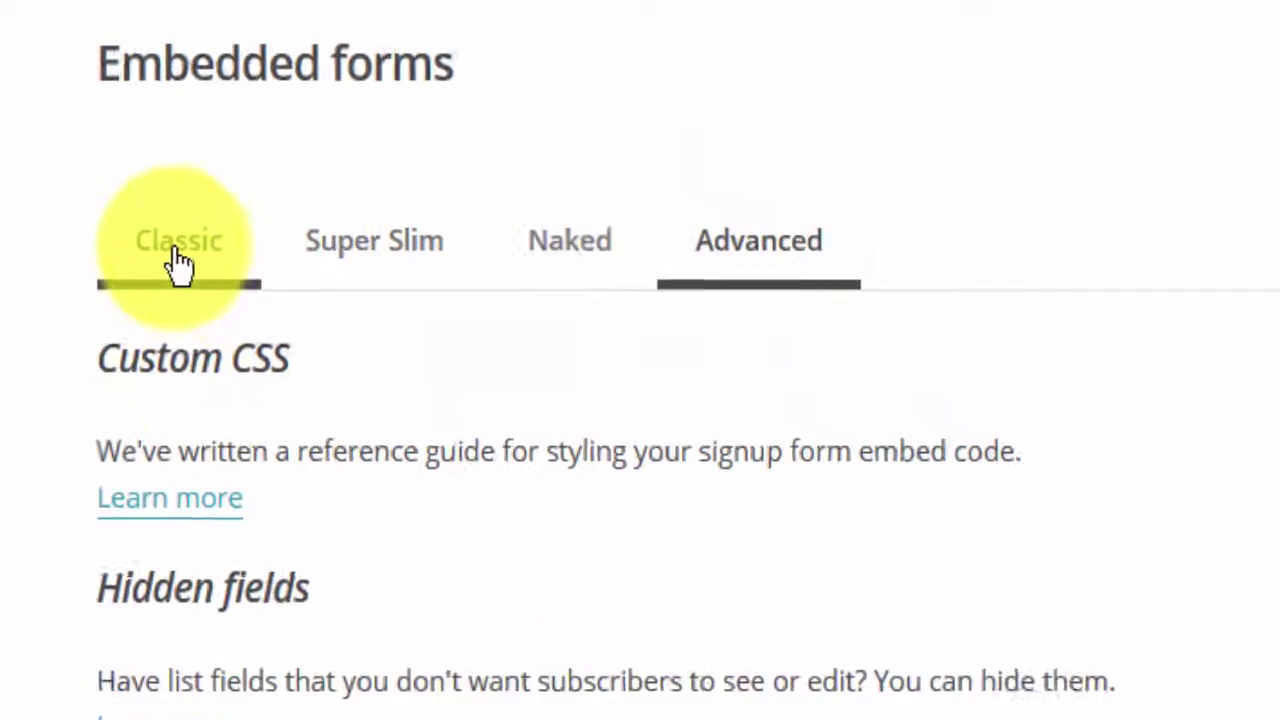
Return to the Classic form and copy its complete signup embed code.
click(178, 258)
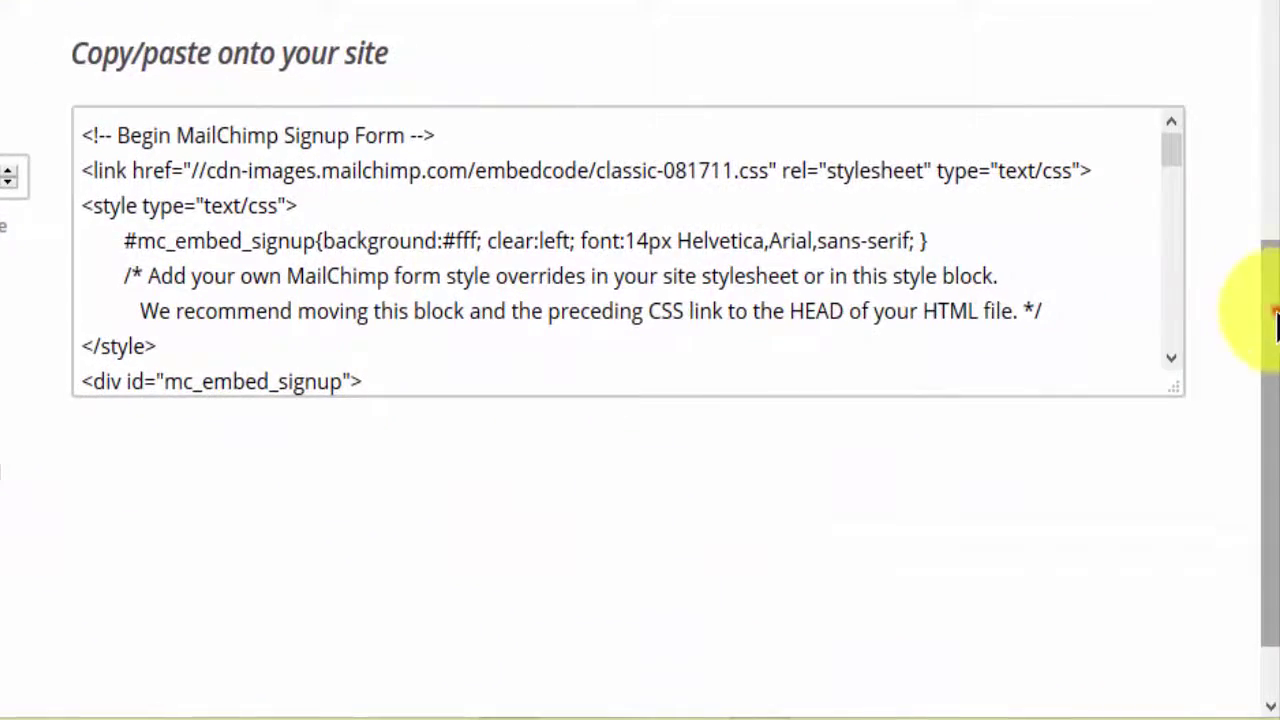
drag(1275, 325, 1275, 253)
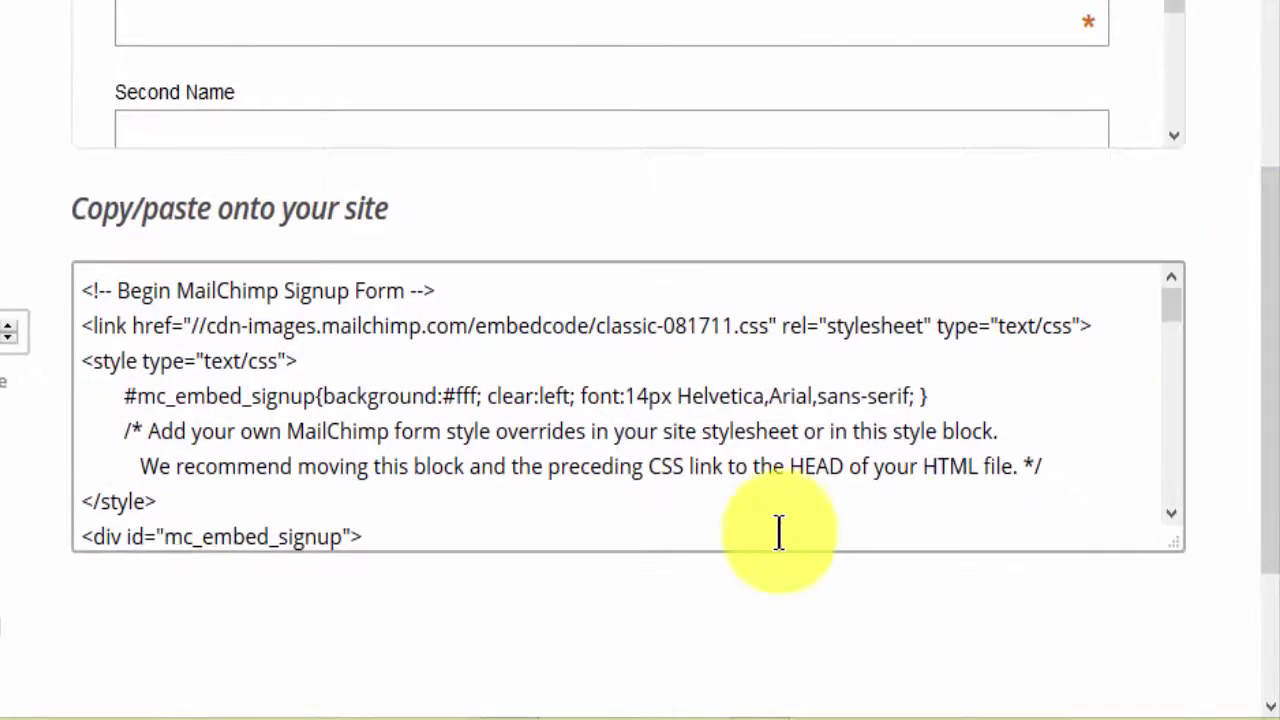
click(281, 490)
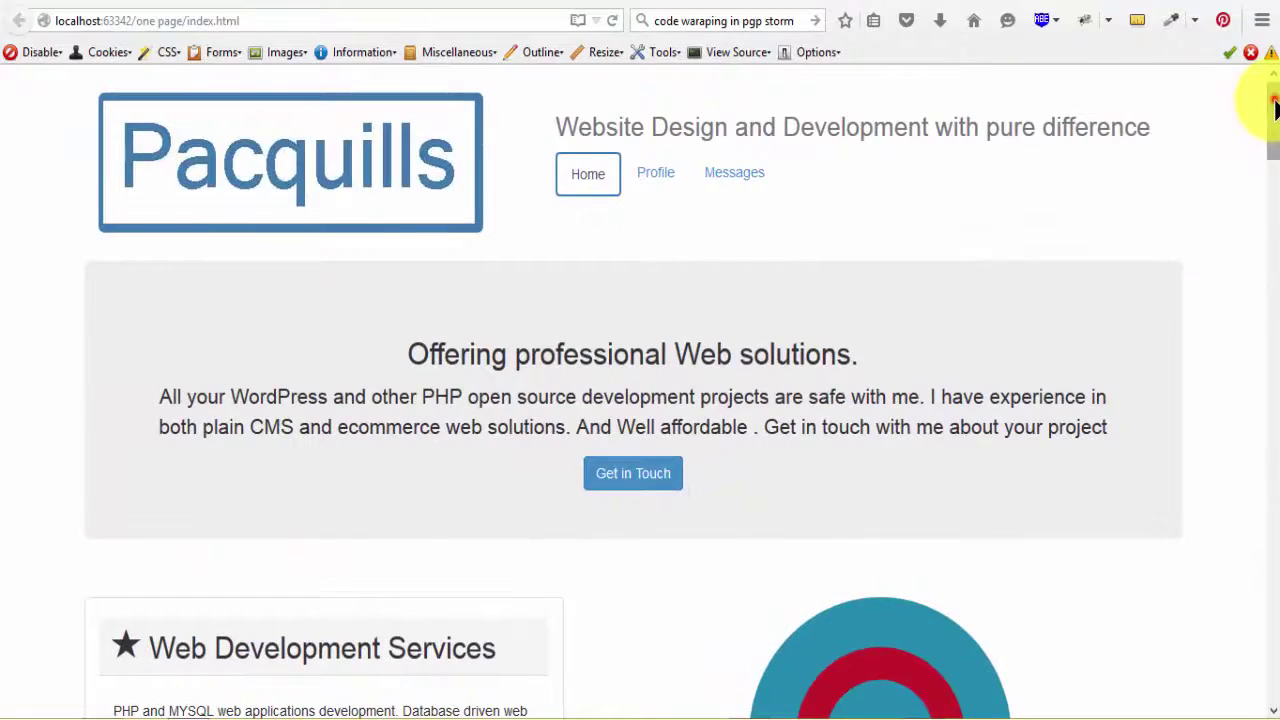
Scroll the local Pacquills page in Firefox down to its Contacts section.
scroll(1275, 115, down, 10)
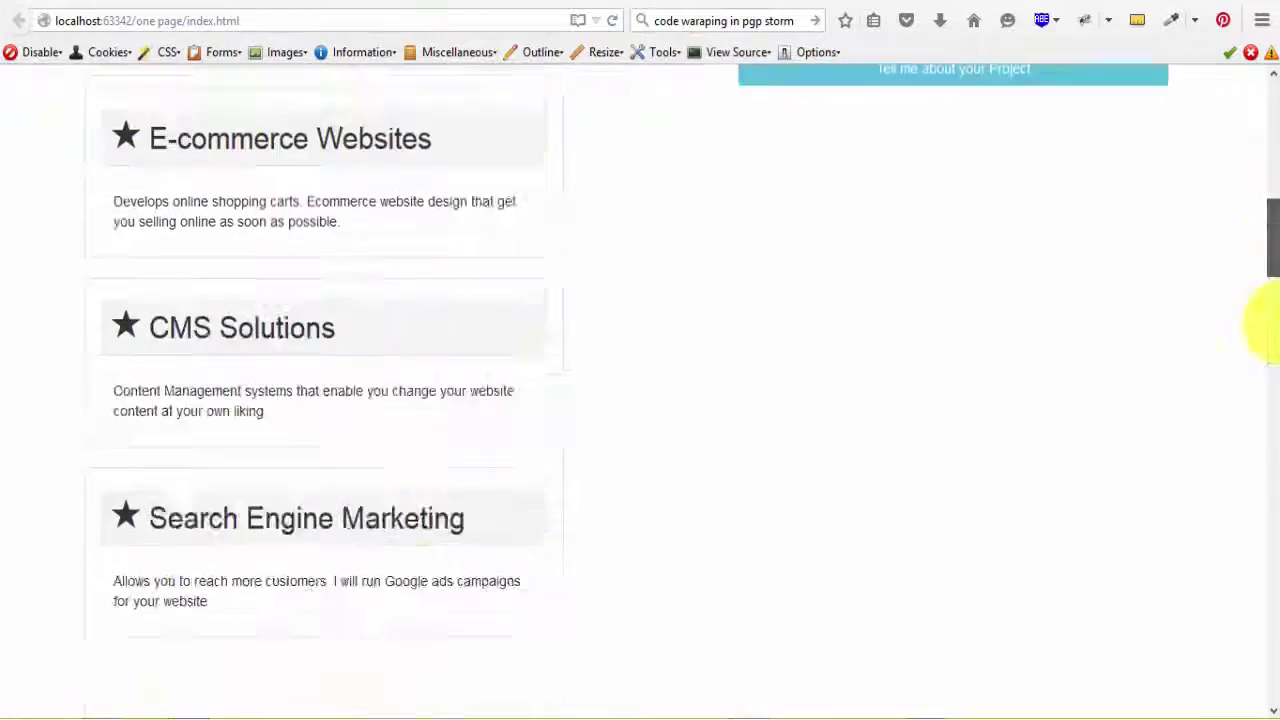
drag(1275, 322, 1268, 712)
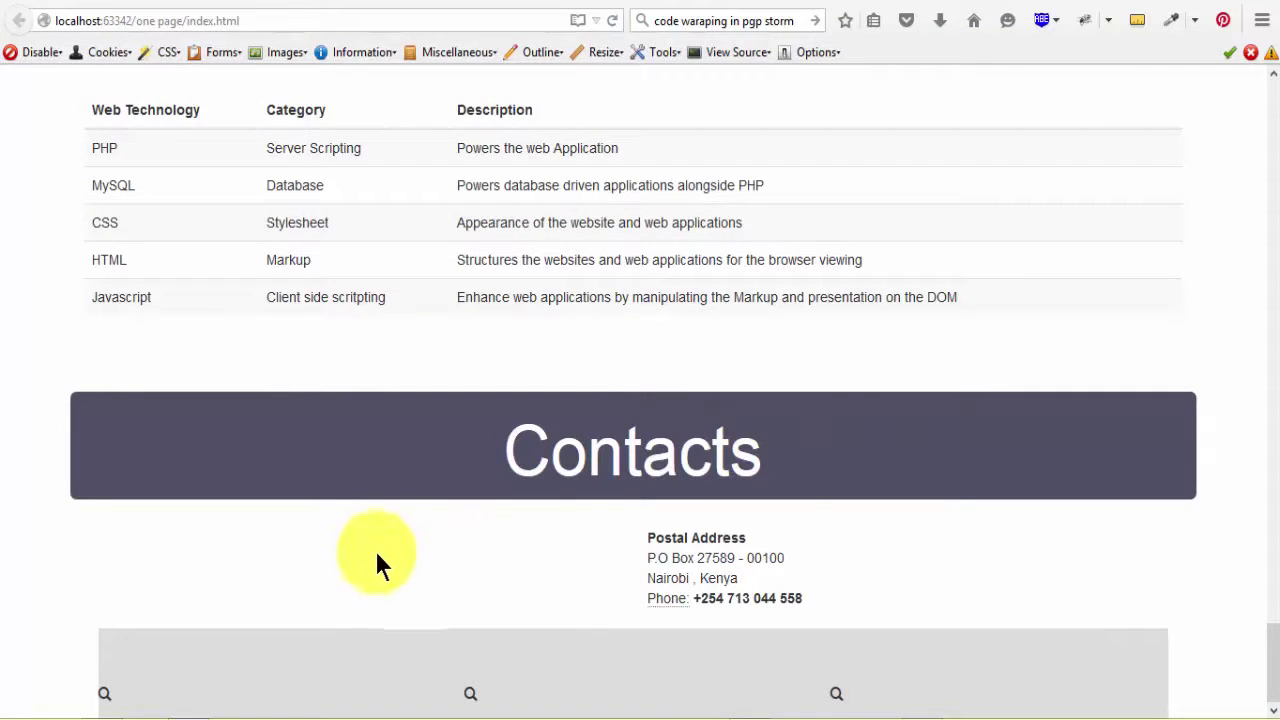
mouse_move(1272, 660)
mouse_down()
mouse_move(1272, 586)
mouse_move(1272, 643)
mouse_up()
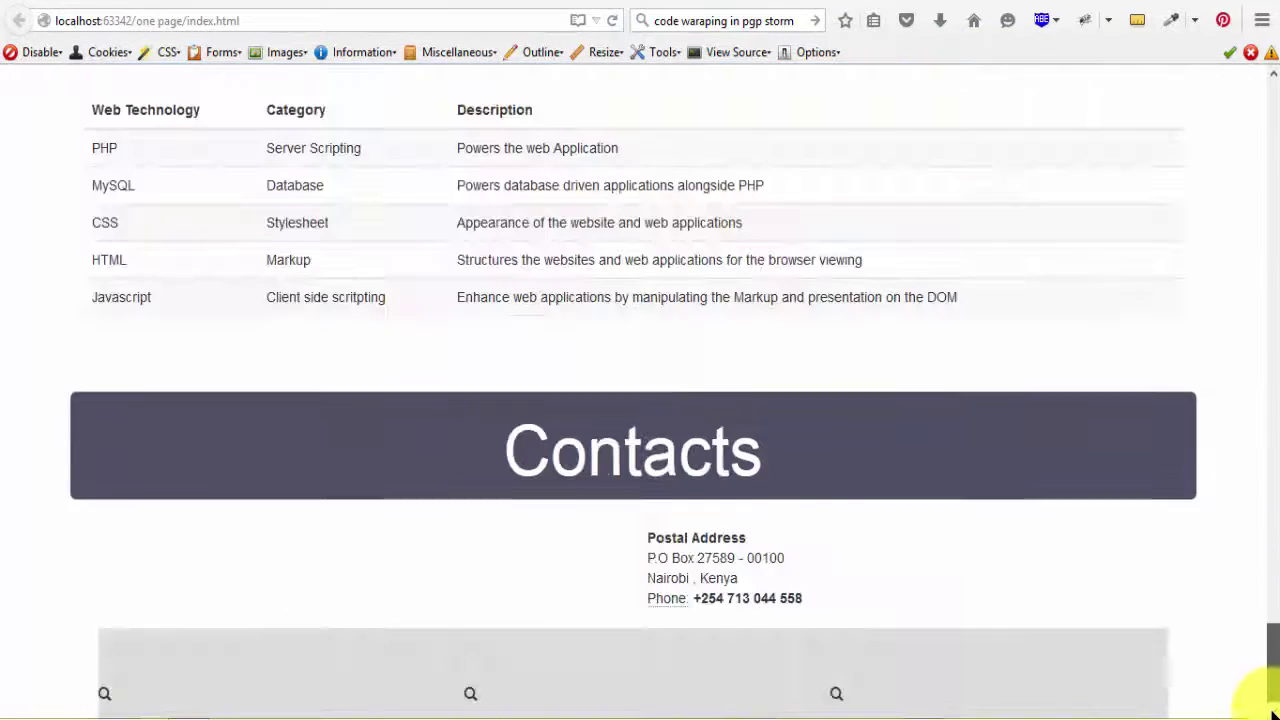
mouse_move(575, 712)
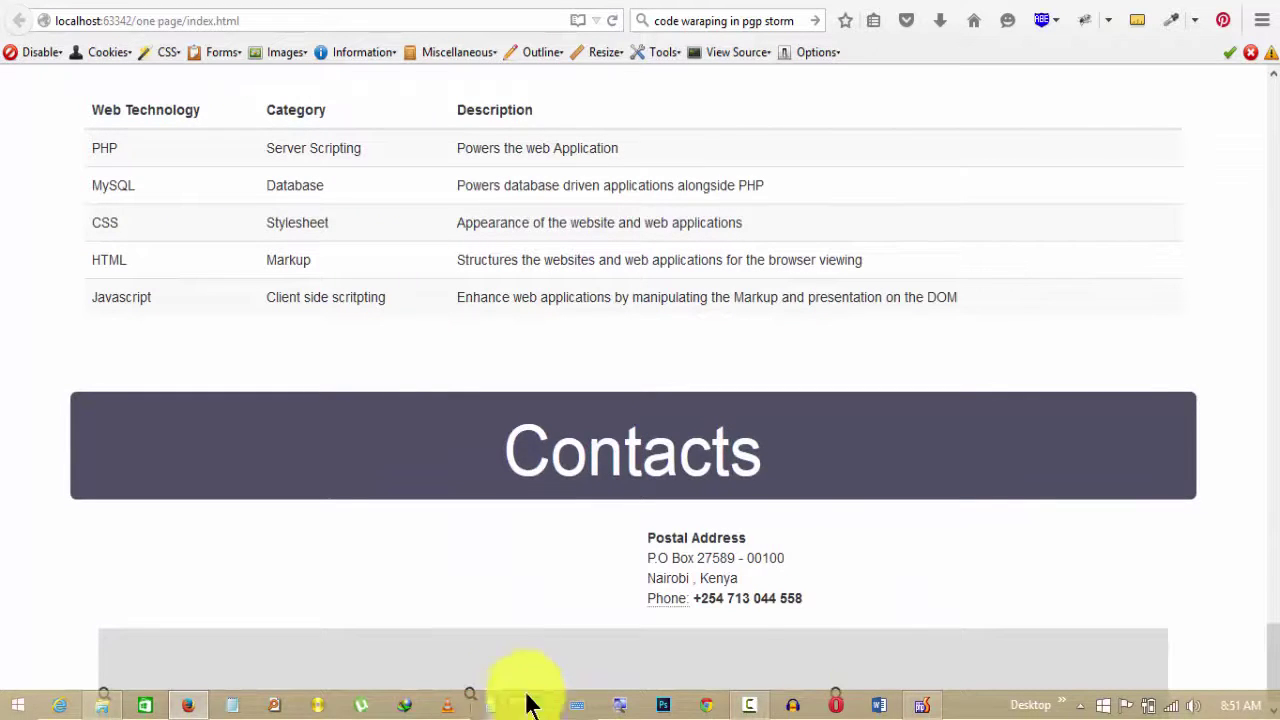
In index.html's Contacts area, add a 'Signup Form Embedded' comment and paste the MailChimp embed code below it.
click(921, 710)
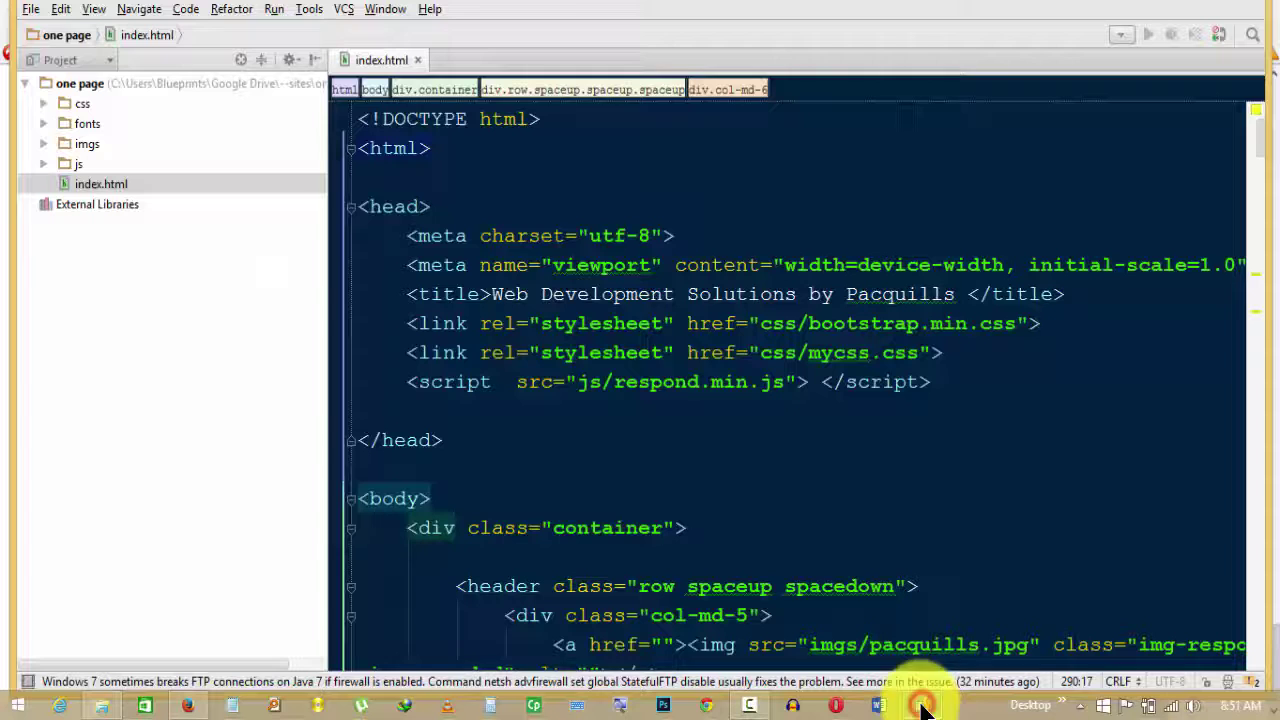
double_click(377, 59)
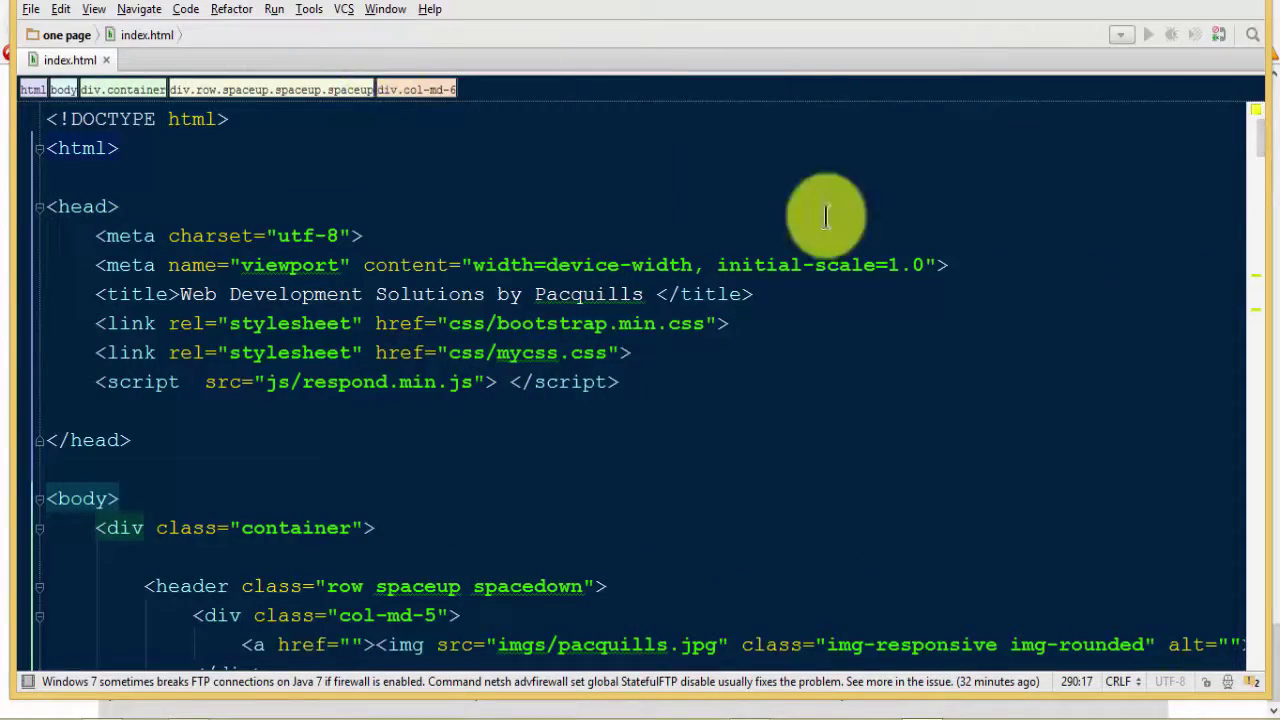
drag(1263, 143, 1257, 280)
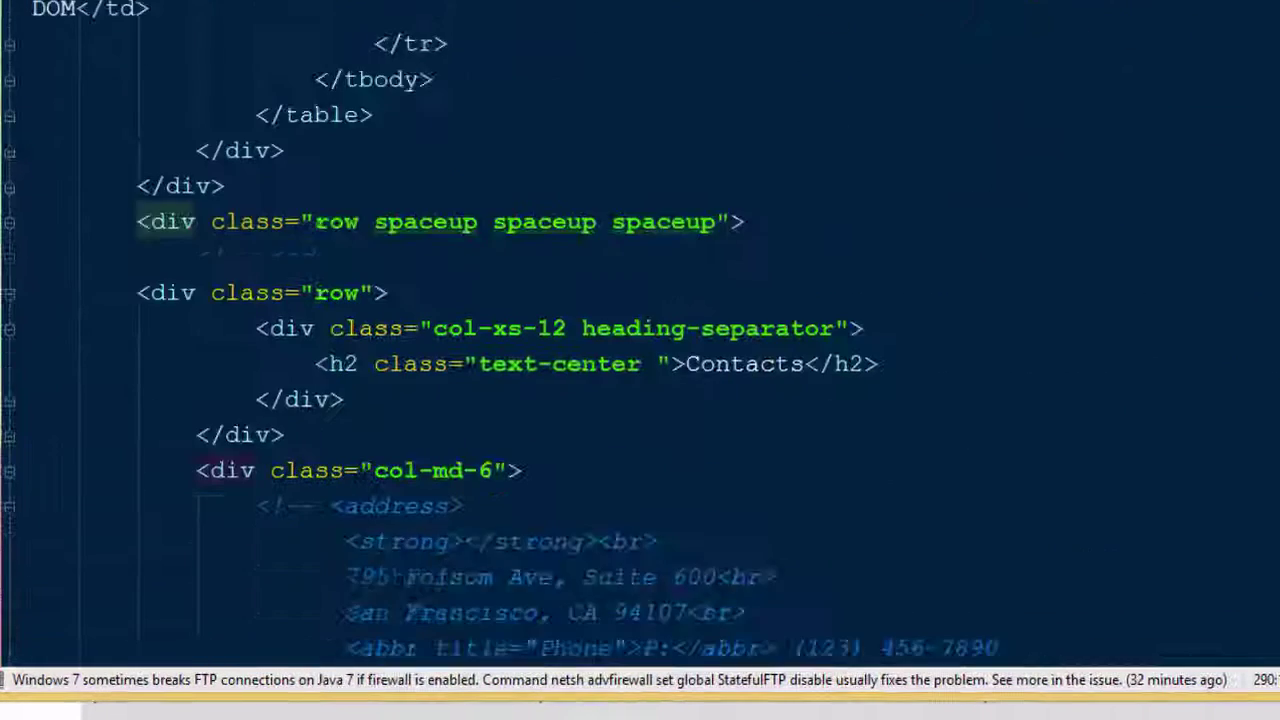
drag(1262, 440, 1249, 534)
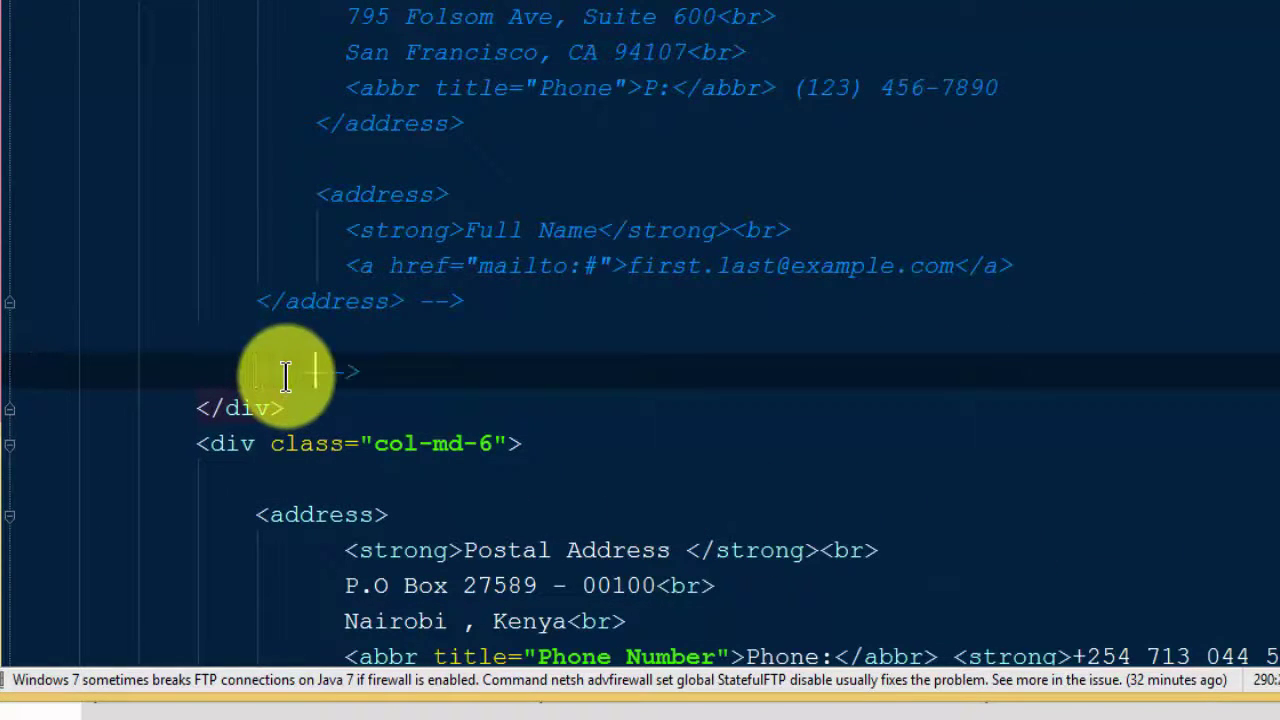
text(up Form Embedded)
key(End)
key(Return)
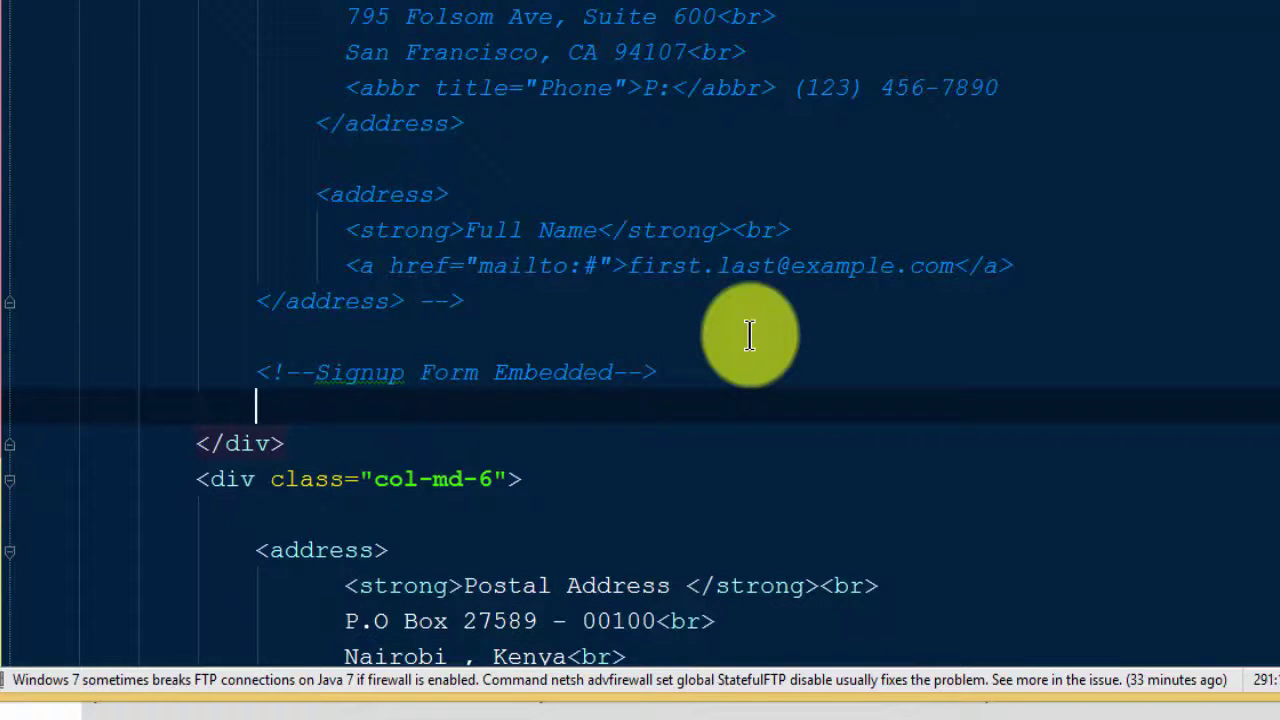
key(ctrl+v)
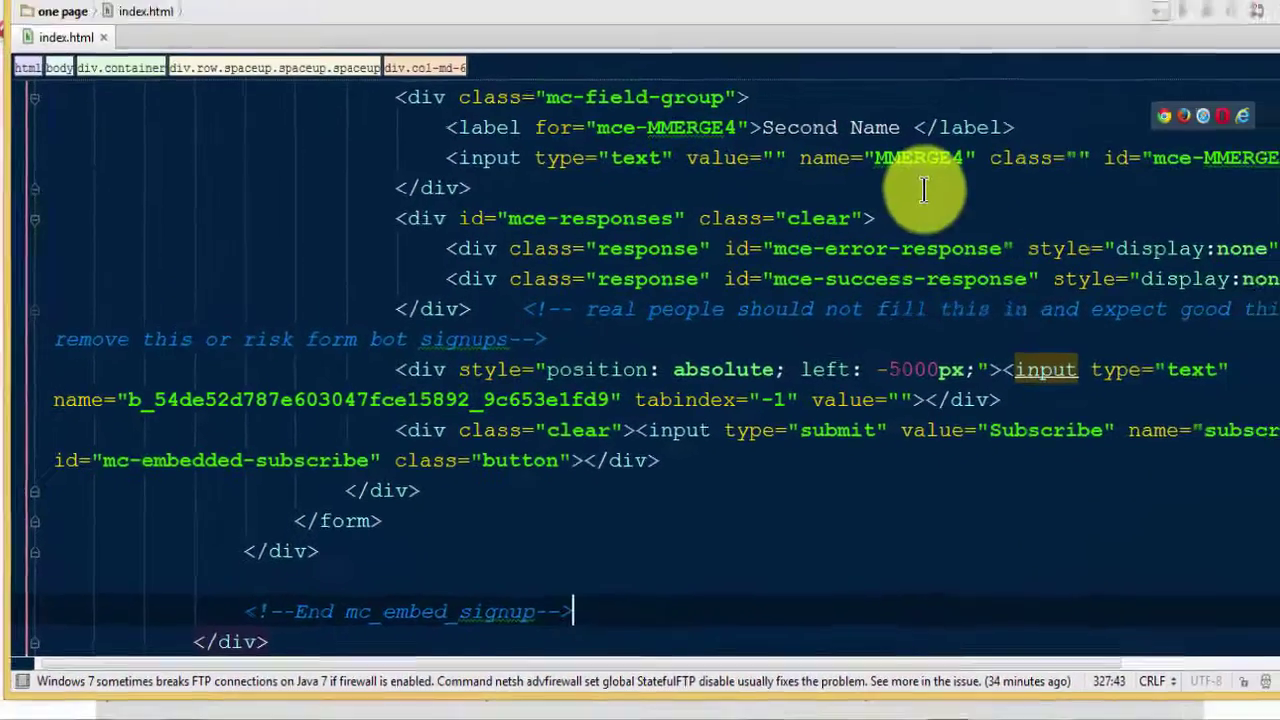
Check the signup form in Firefox by clicking into its Email, First Name and Second Name fields.
key(alt+Tab)
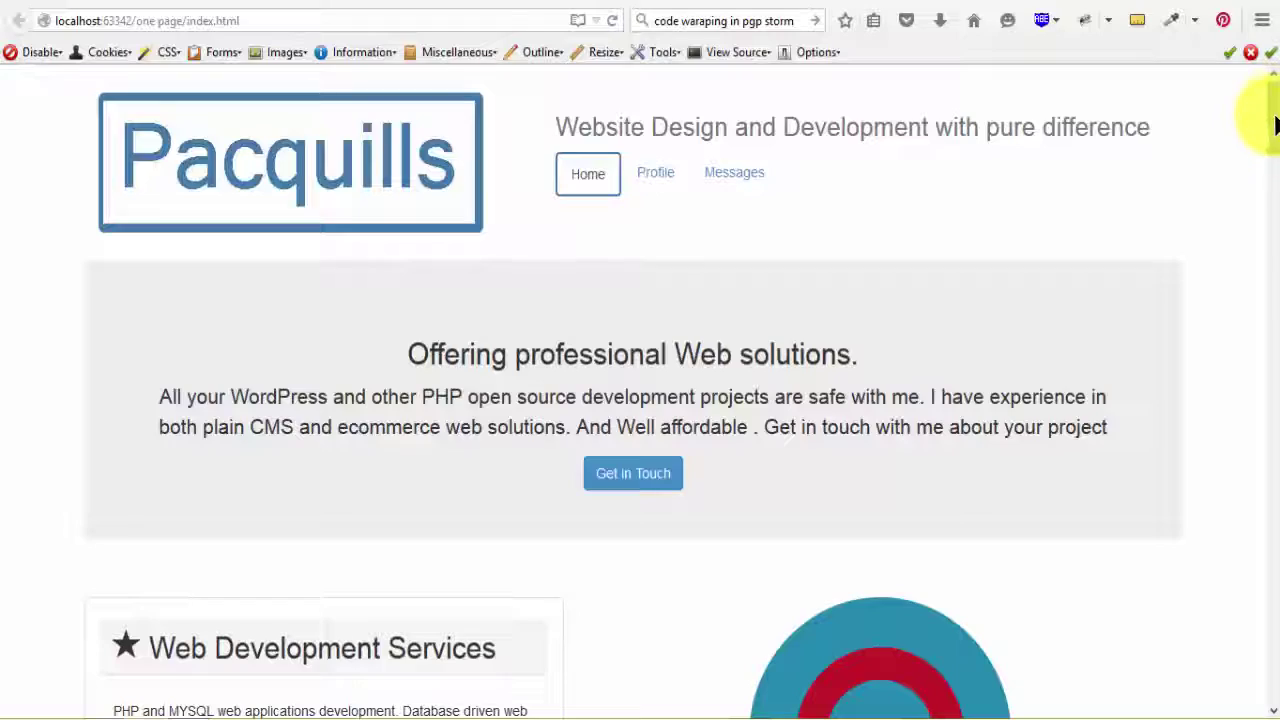
drag(1275, 128, 1258, 670)
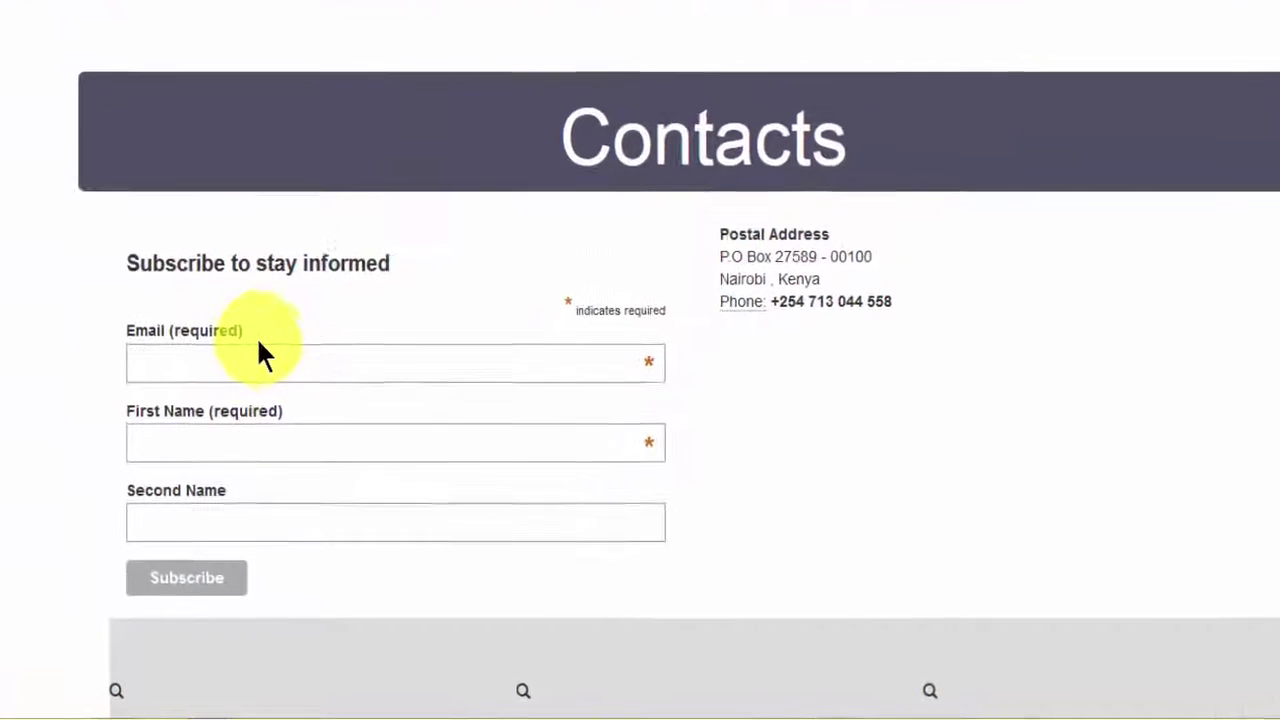
click(285, 490)
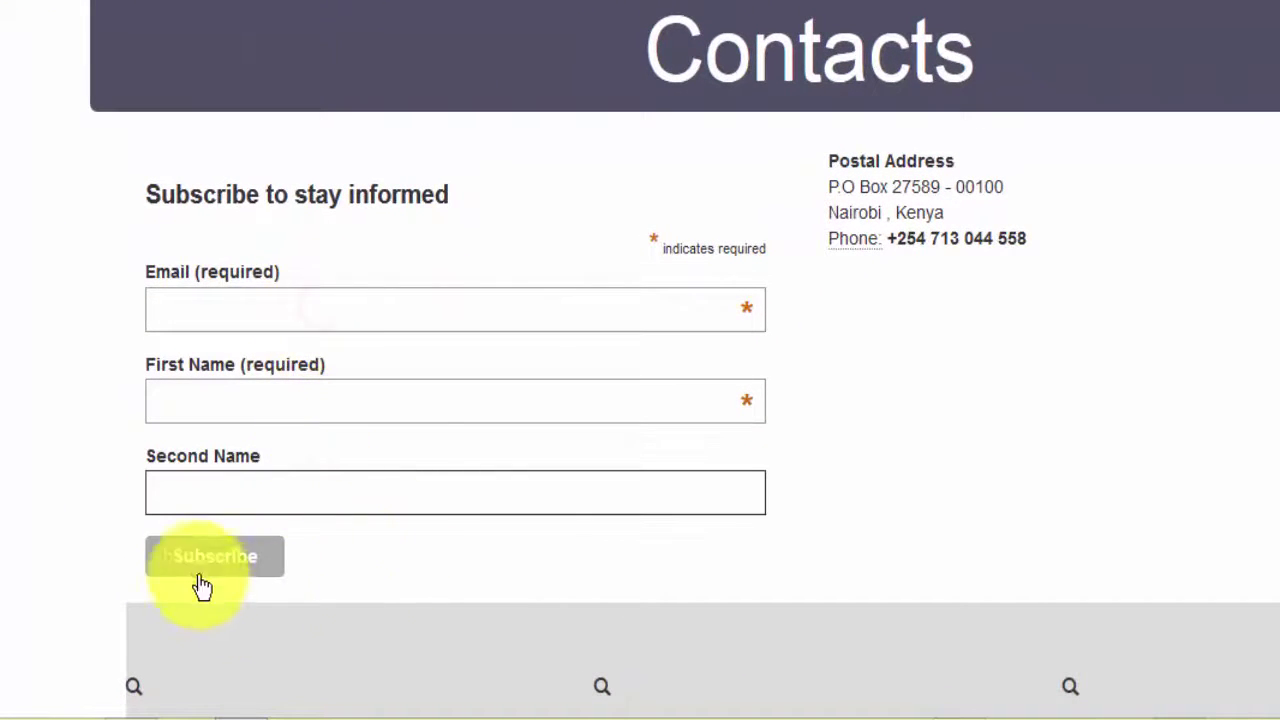
click(251, 560)
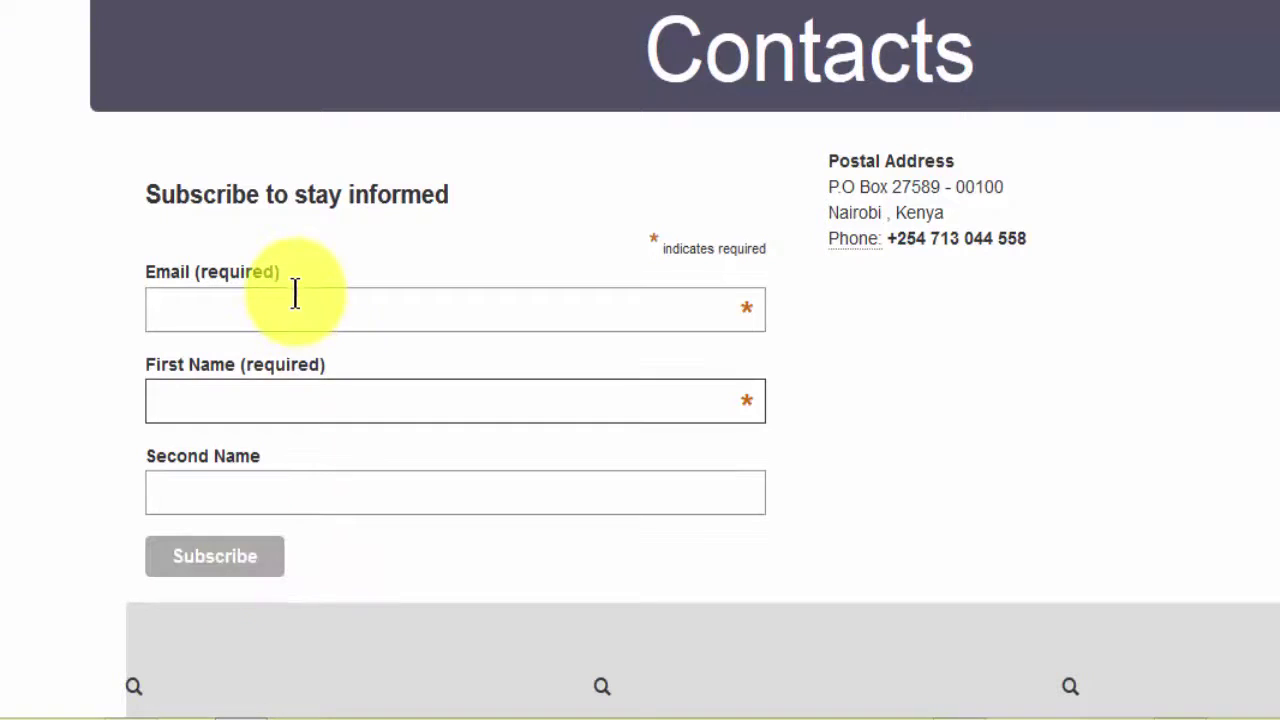
click(295, 300)
click(254, 403)
click(331, 300)
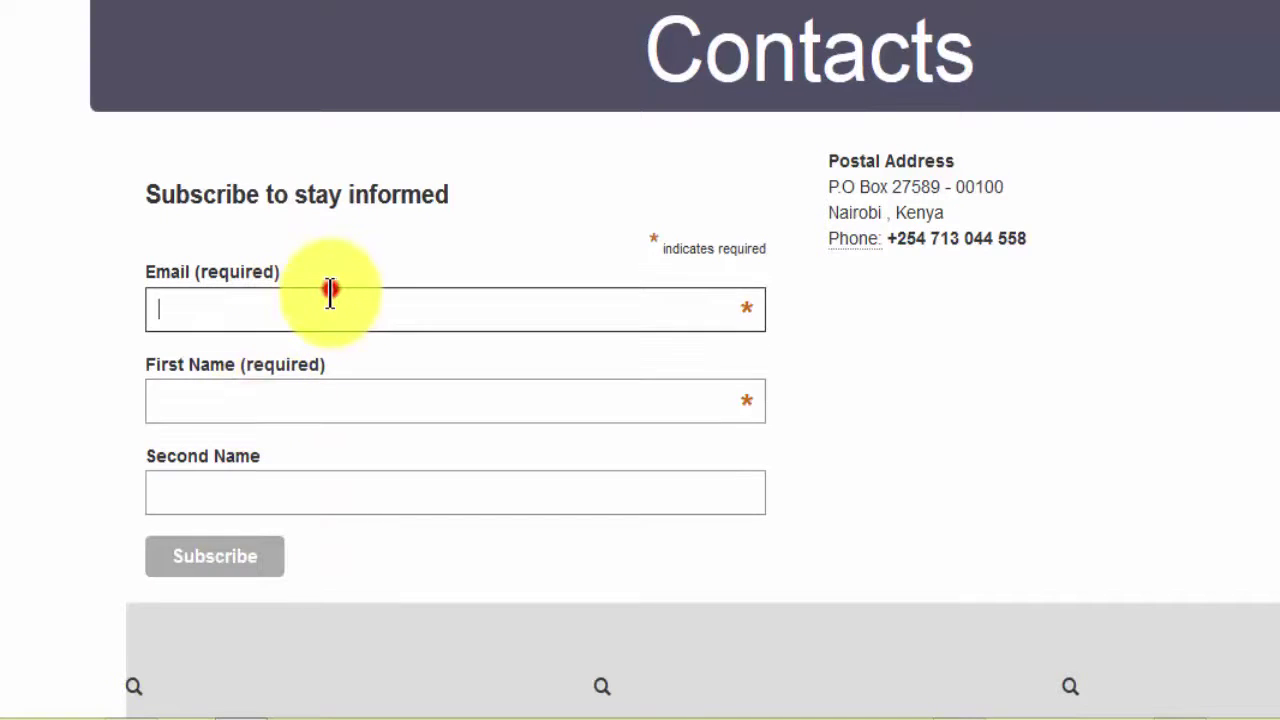
click(286, 400)
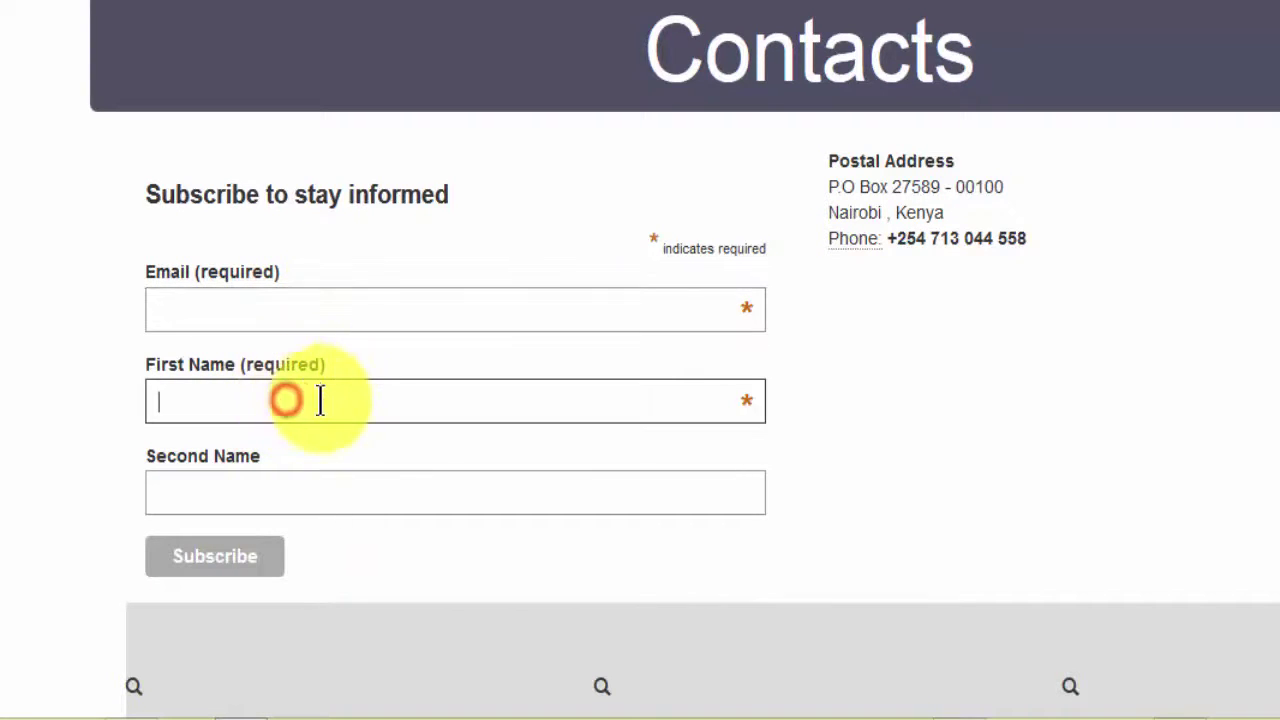
click(300, 494)
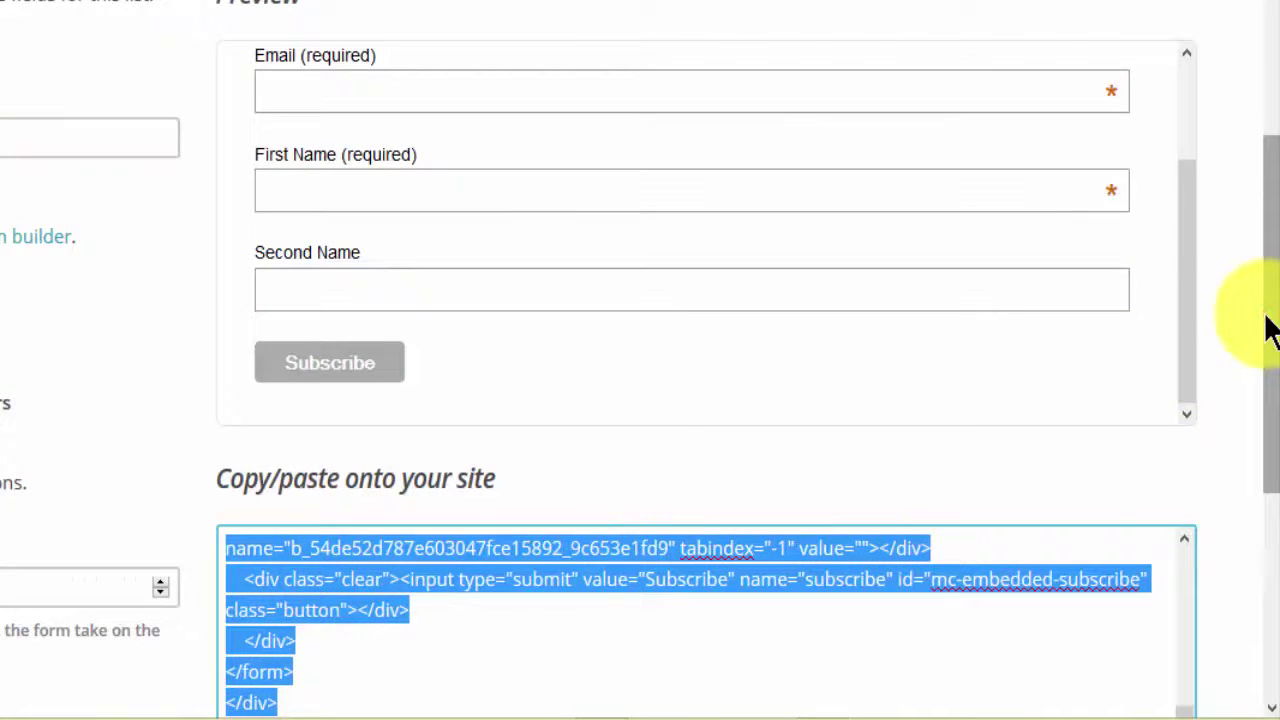
Copy the Classic embed code once more and go back to PhpStorm.
drag(1268, 325, 1260, 557)
key(ctrl+c)
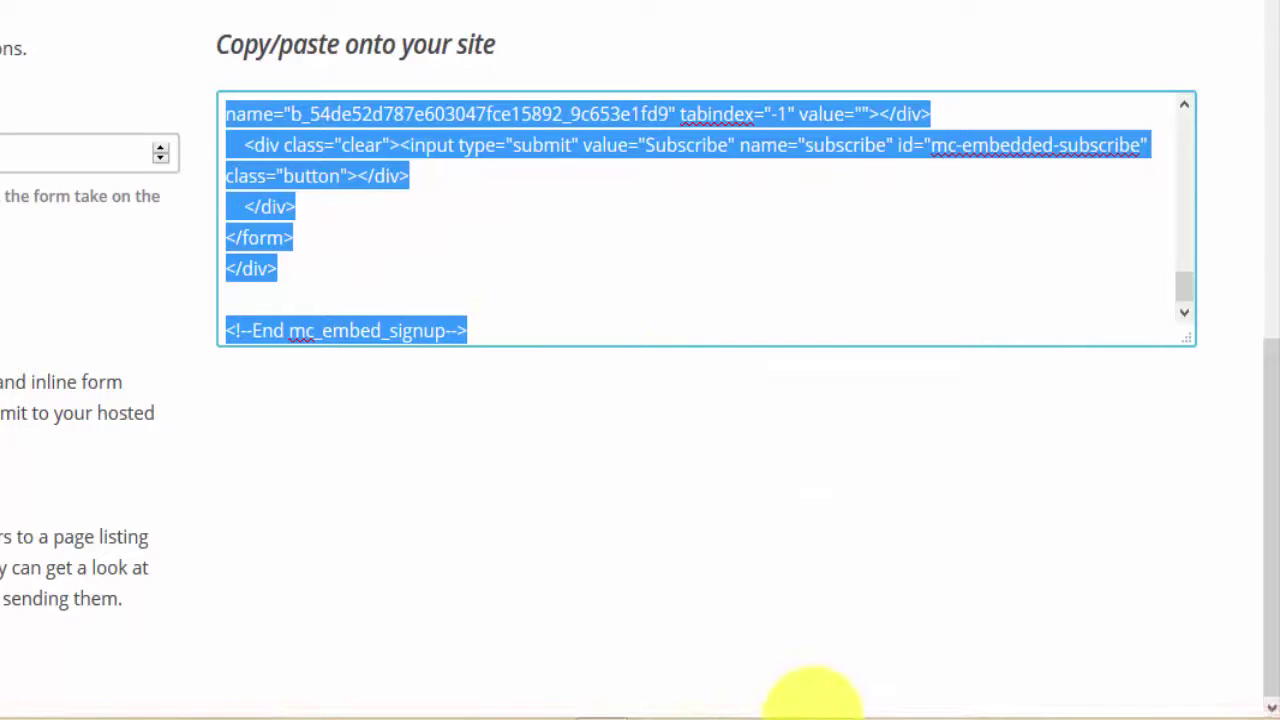
click(814, 700)
Paste the copied MailChimp signup form code into index.html in PhpStorm.
key(ctrl+v)
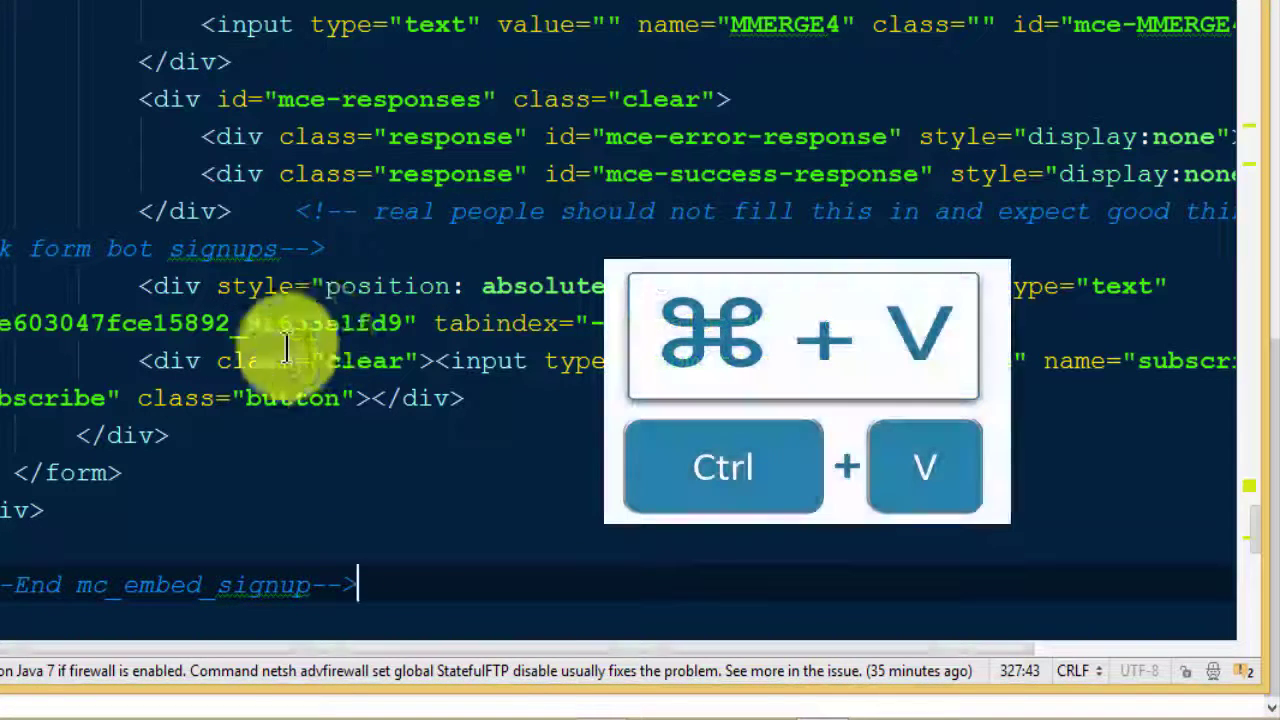